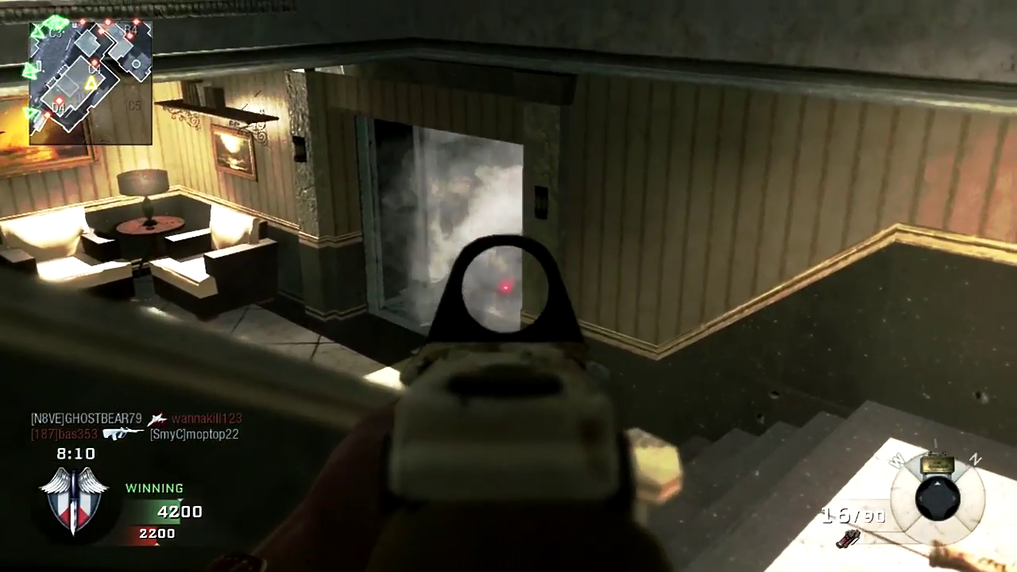
- Reload and kill the enemy in the hotel lounge doorway with a headshot
key("r")
right_click(508, 286)
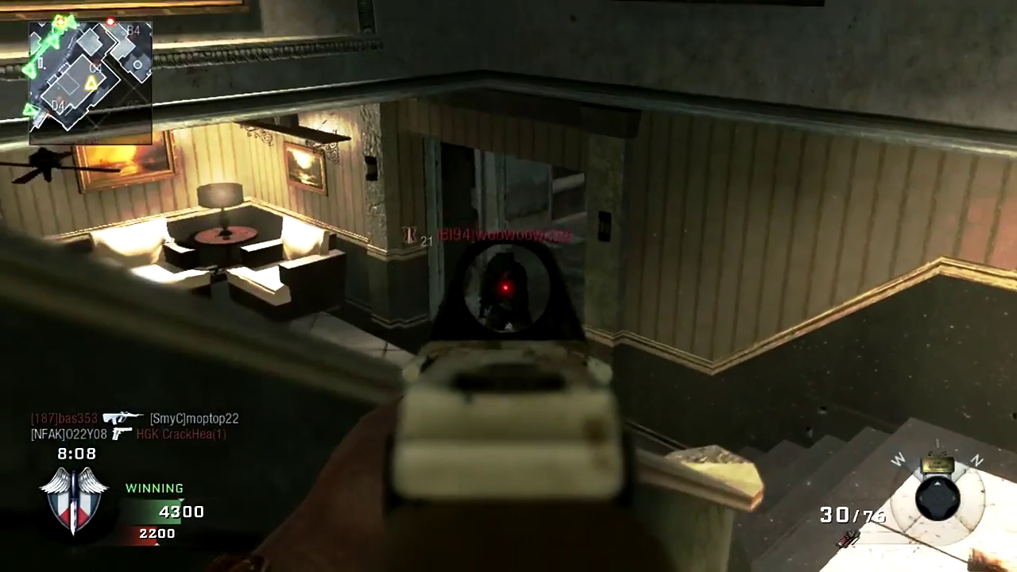
left_click(508, 287)
left_click(509, 286)
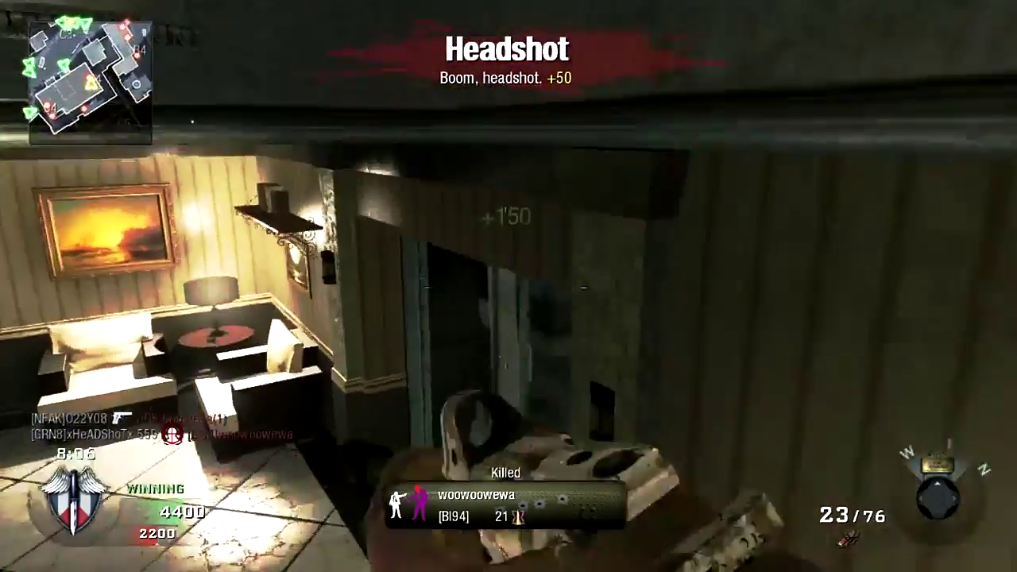
- Aim into the alley and gun down the enemies there
right_click(509, 286)
left_click(508, 286)
left_click(509, 286)
left_click(509, 286)
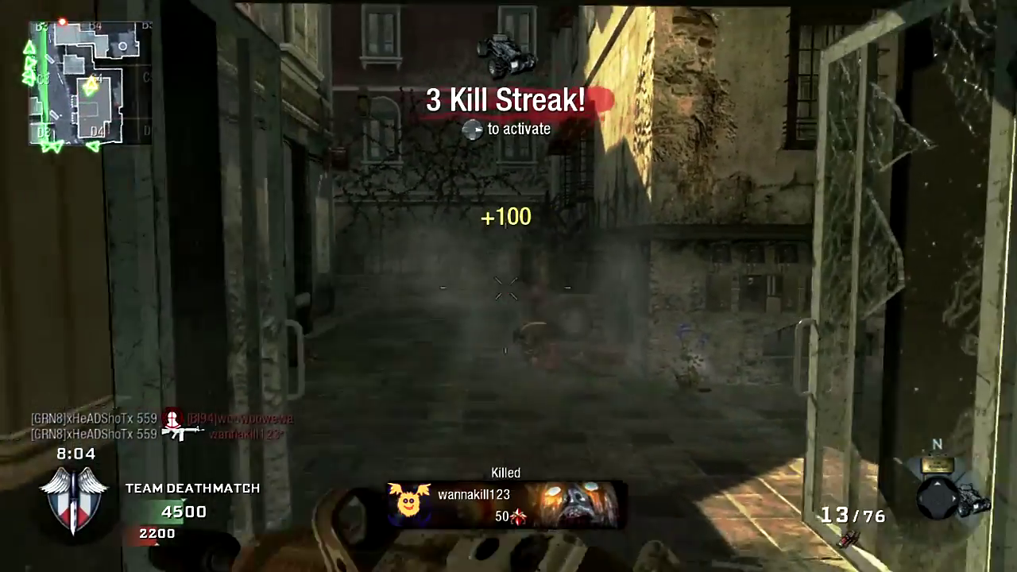
right_click(509, 286)
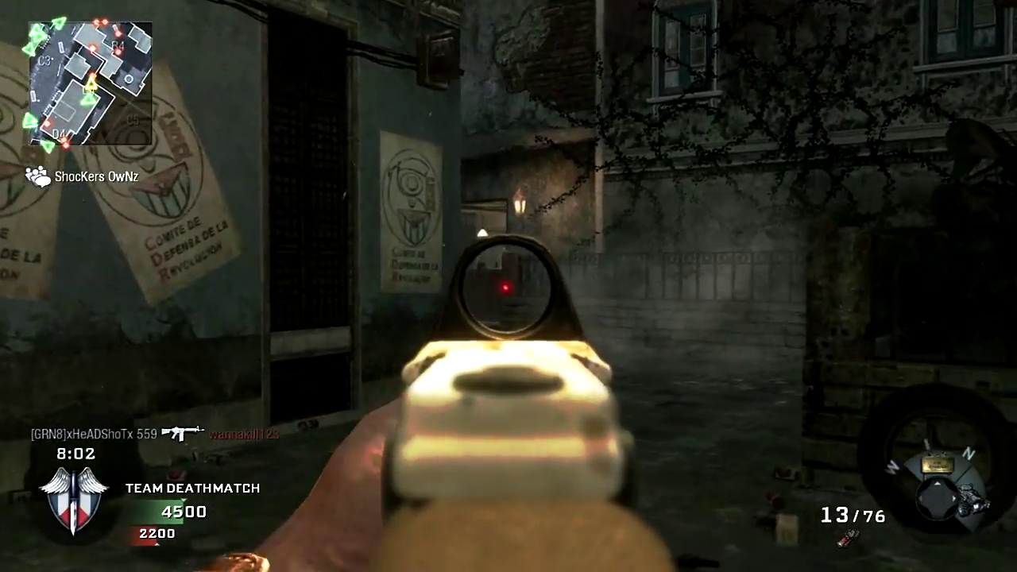
left_click(509, 286)
left_click(509, 286)
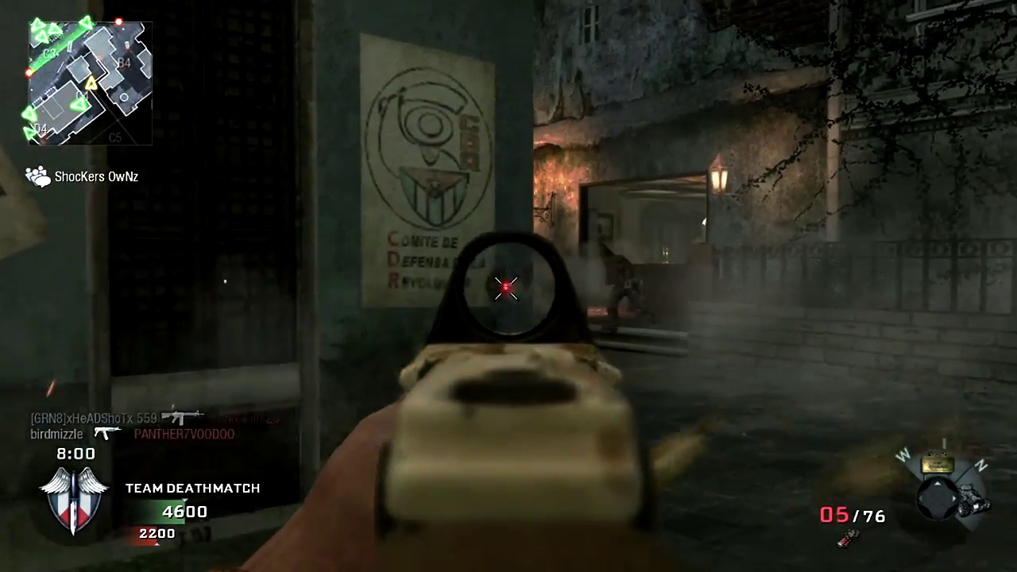
left_click(508, 287)
- Reload and finish off the remaining alley enemies to earn a 5 Kill Streak
key("r")
left_click(509, 287)
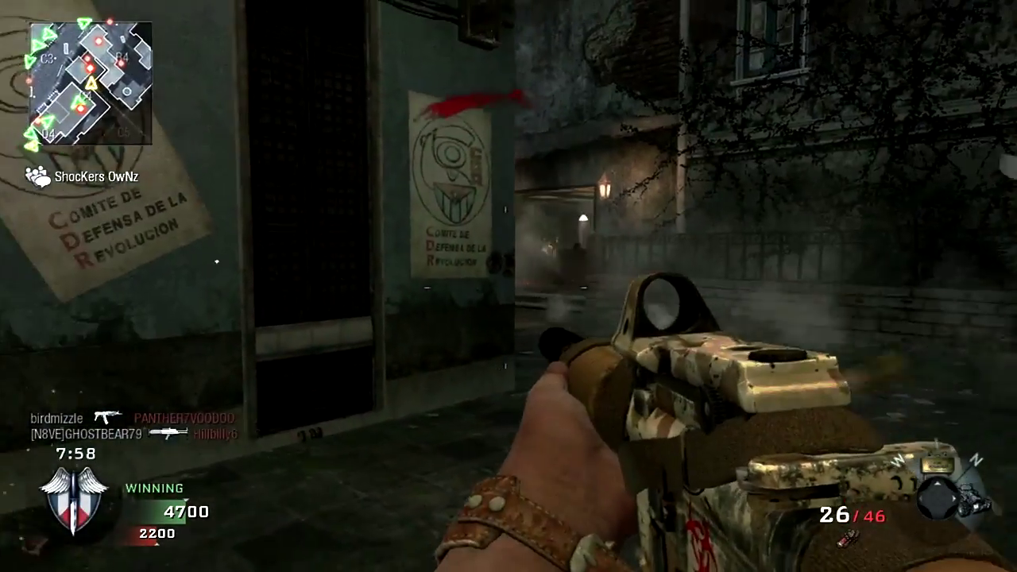
left_click(509, 286)
right_click(509, 286)
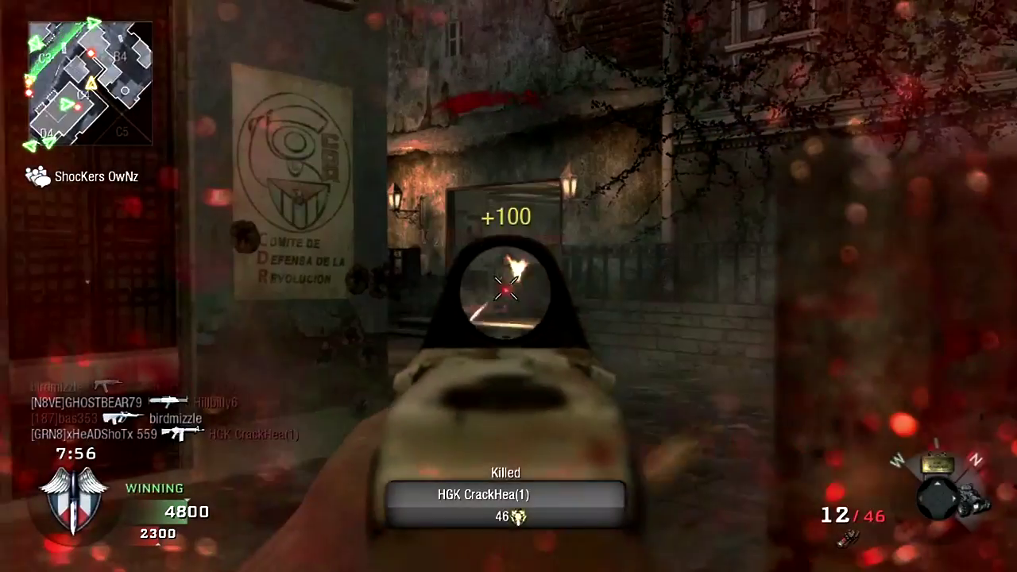
left_click(509, 287)
left_click(508, 286)
right_click(509, 286)
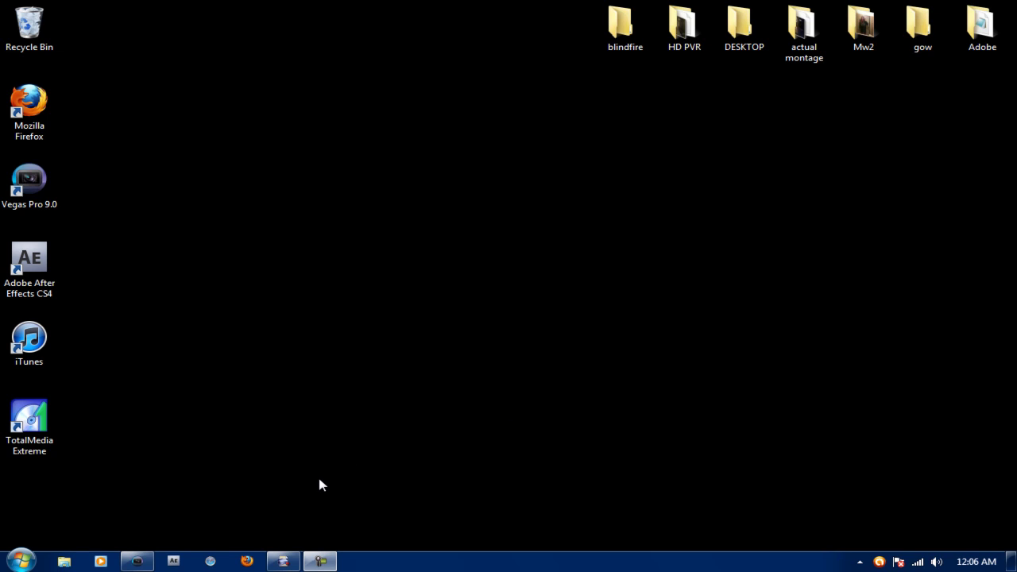
- Restore the ArcSoft Capture Module and show the Hauppauge H264 encoder settings
left_click(285, 561)
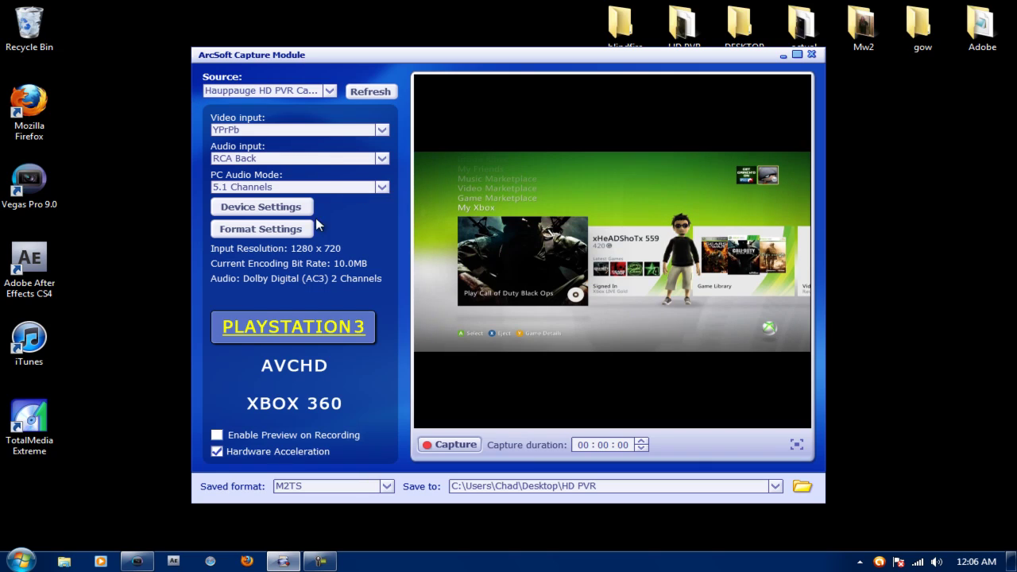
left_click(294, 229)
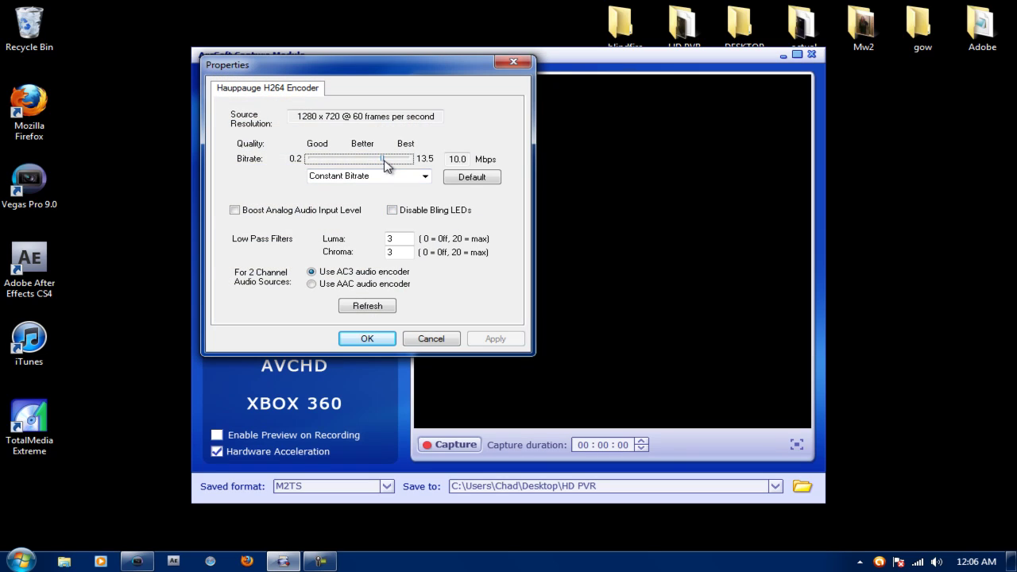
- Raise the encoder bitrate slightly from 10.0 Mbps, apply it and close the dialog
left_click_drag(382, 159, 384, 160)
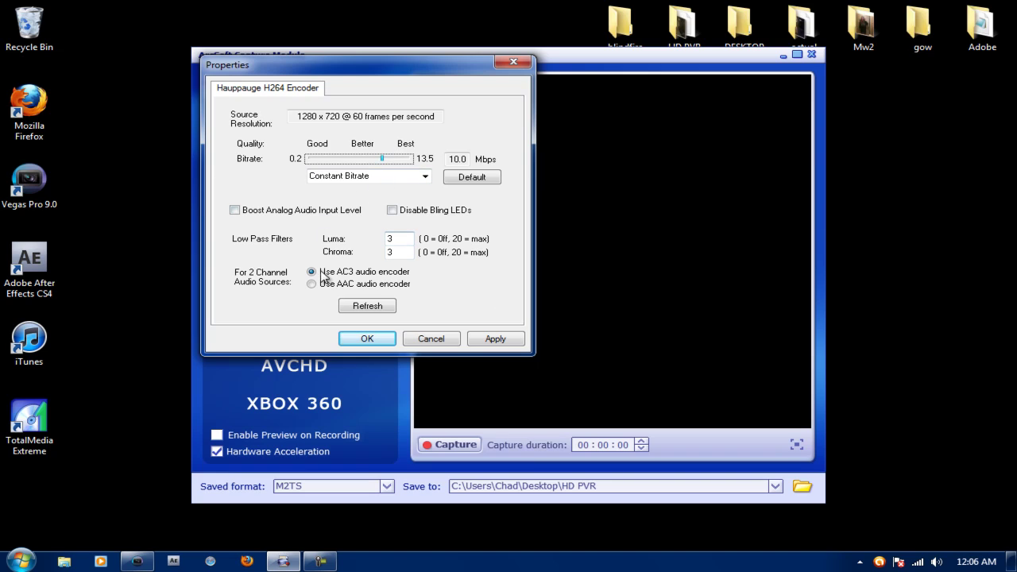
left_click(495, 340)
left_click(374, 339)
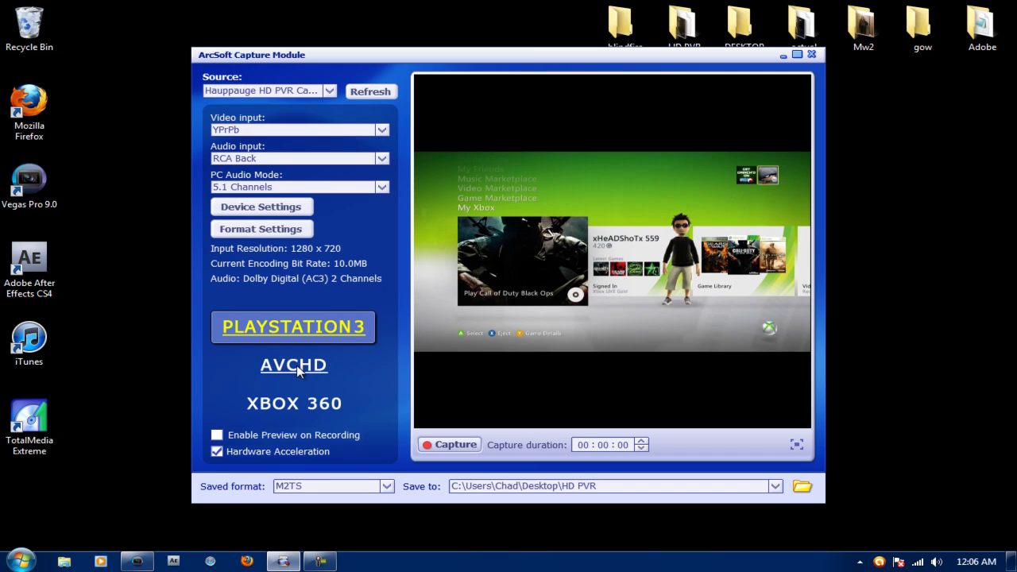
- Try the AVCHD and XBOX 360 presets, keep PLAYSTATION 3 (M2TS), then switch to Vegas
left_click(296, 366)
left_click(298, 403)
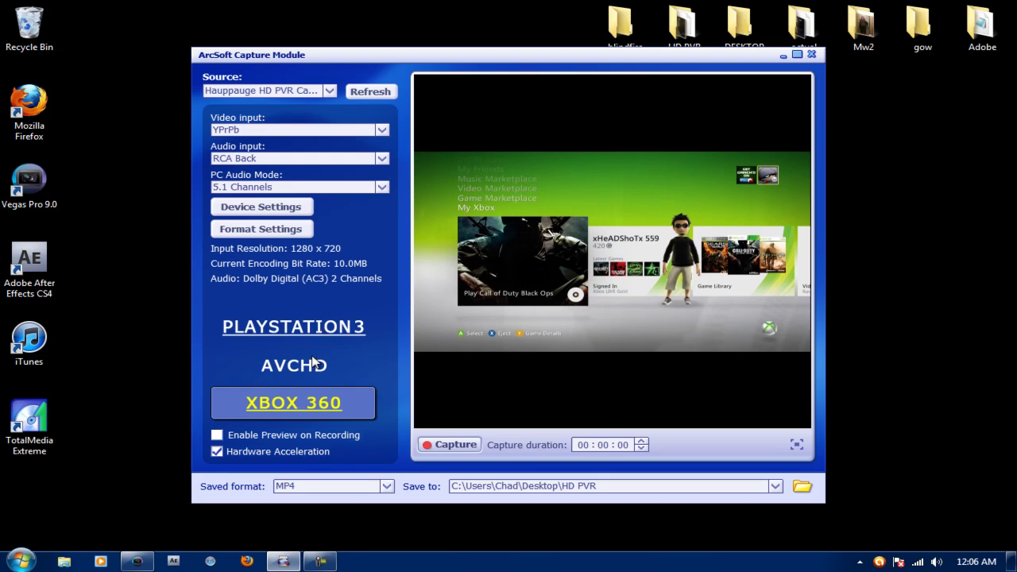
left_click(347, 336)
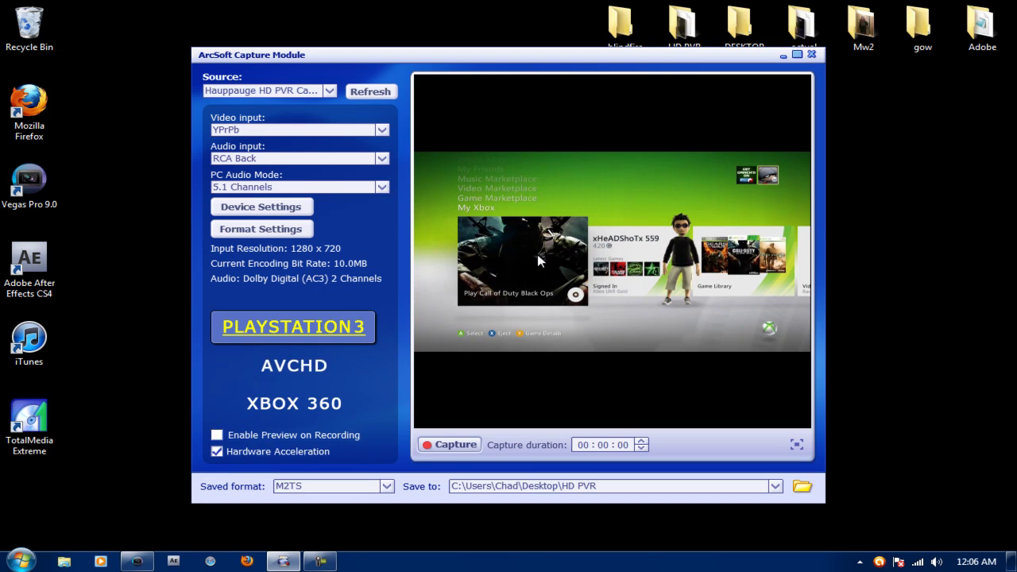
left_click(812, 55)
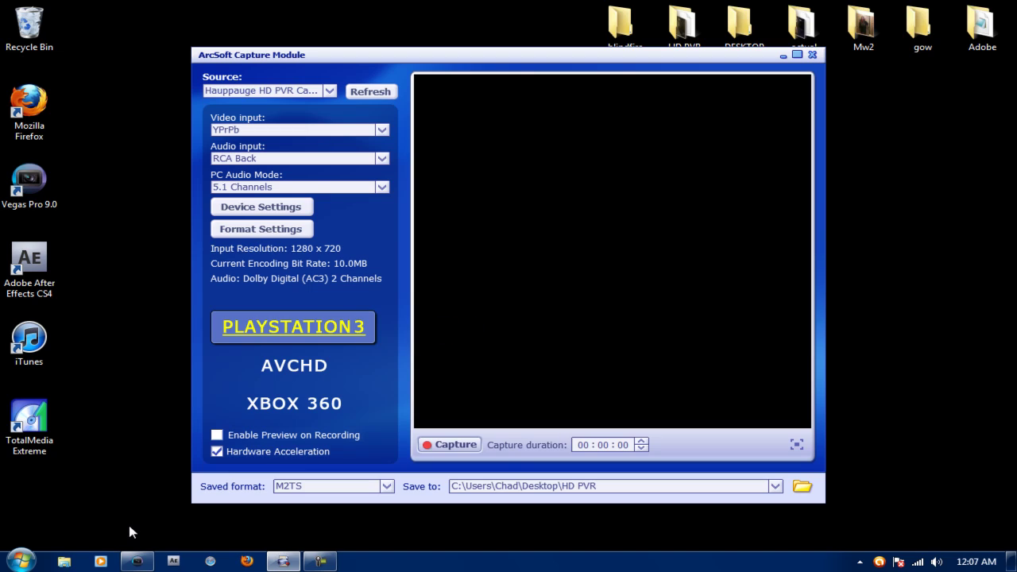
left_click(137, 562)
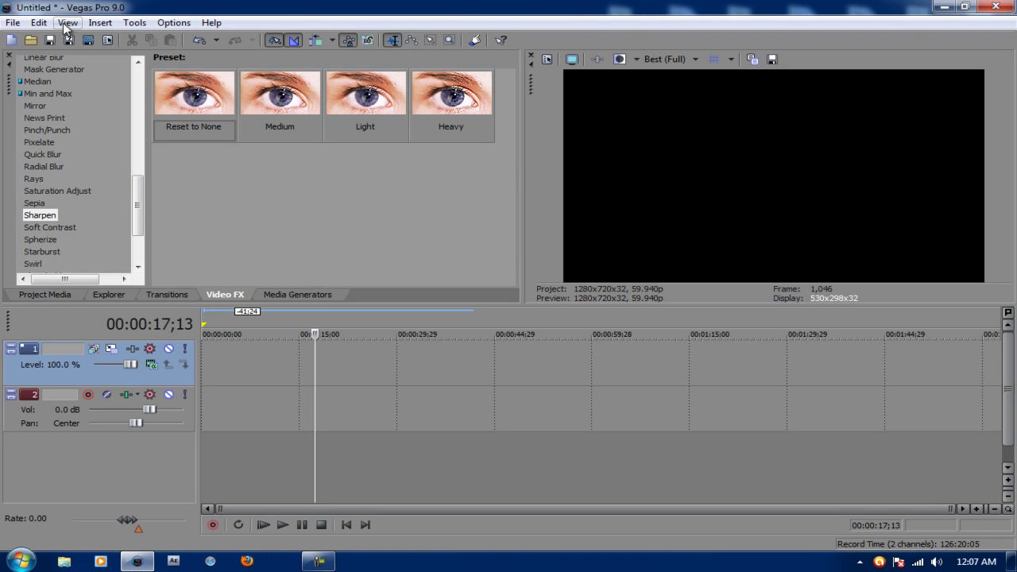
- Start a new Vegas project without saving the untitled one
left_click(13, 22)
left_click(24, 268)
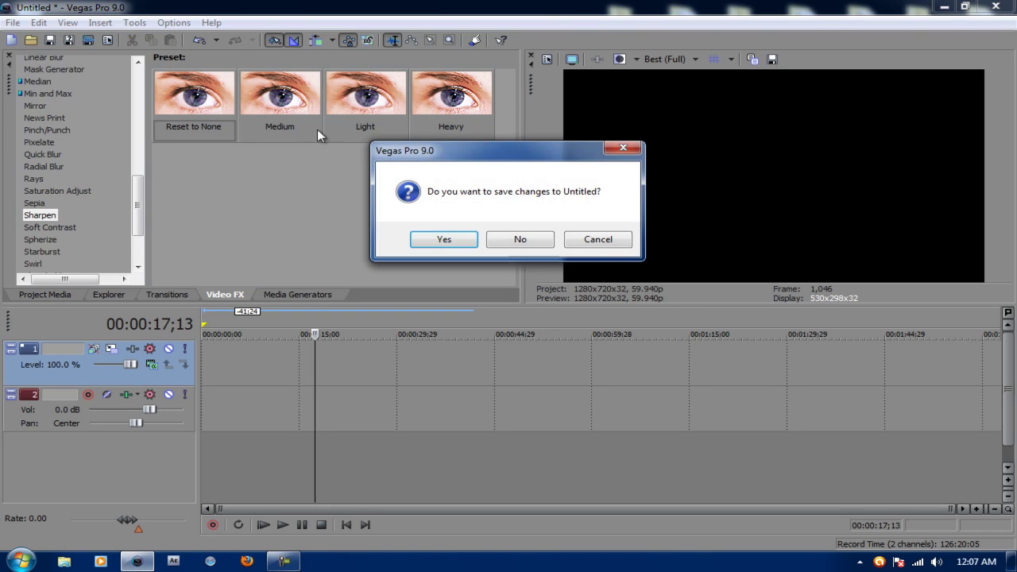
left_click(518, 239)
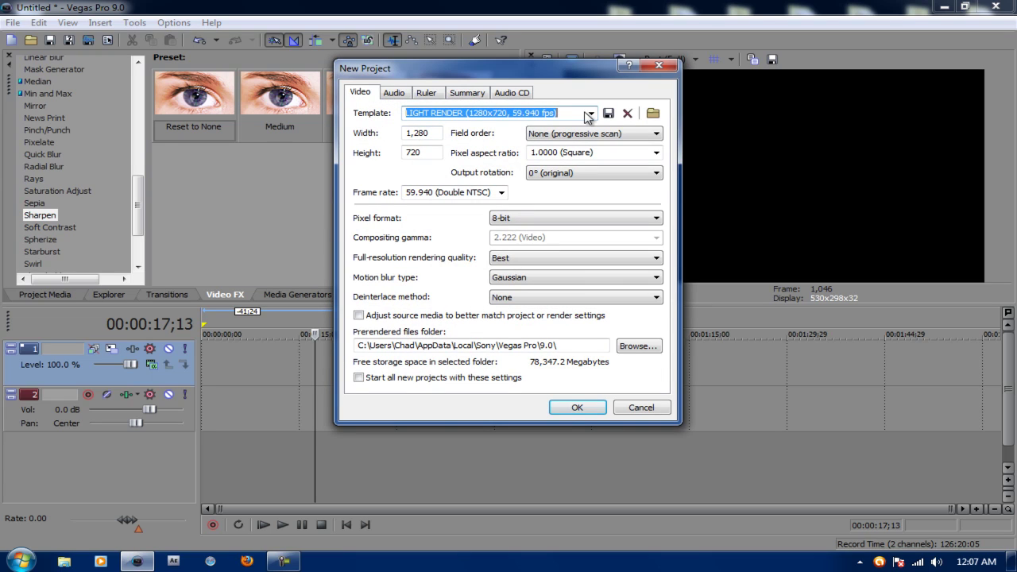
- Use the HDV 720-30p template at 59.940 fps, deinterlace None, as the default
left_click(589, 114)
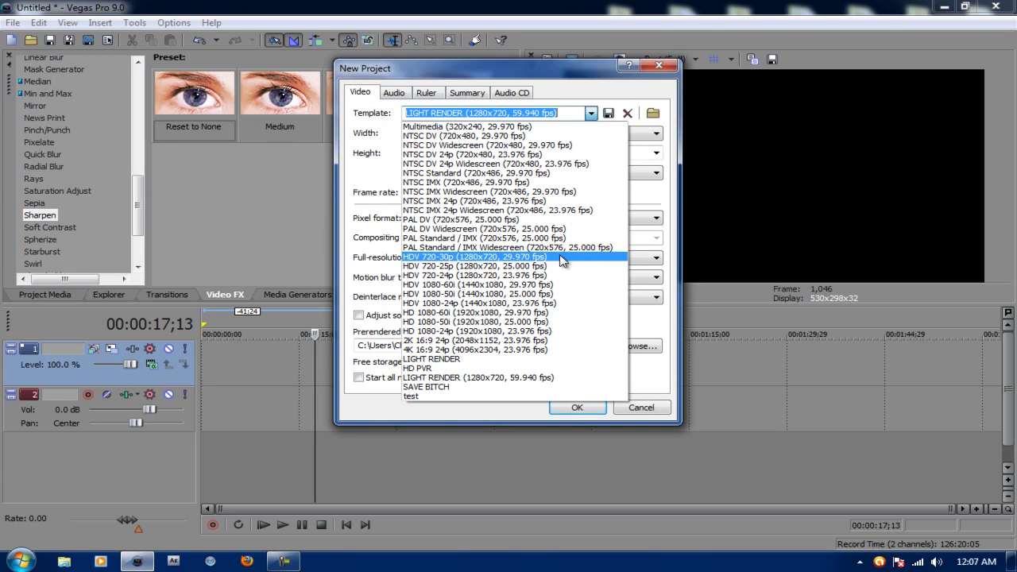
left_click(538, 257)
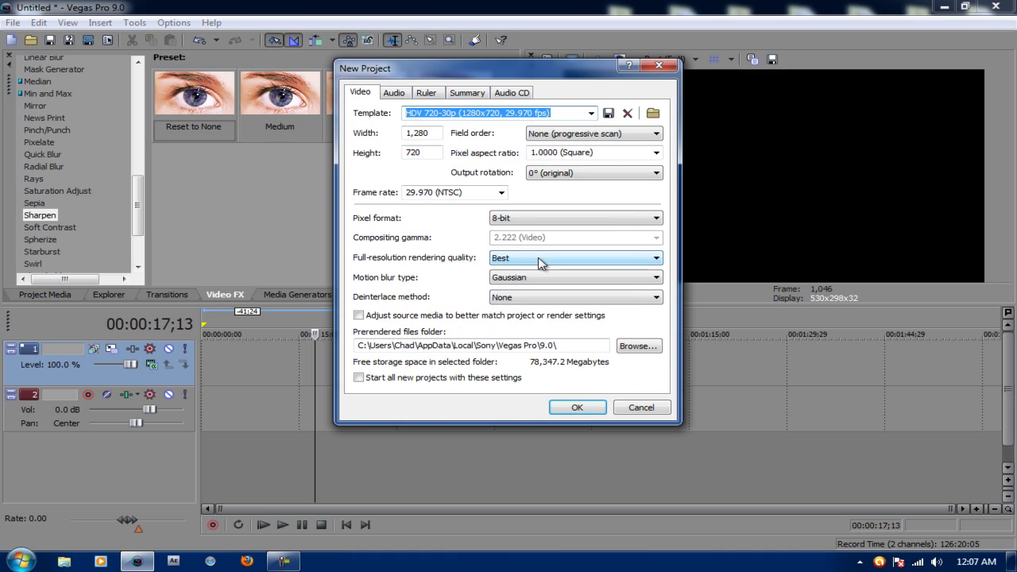
left_click(502, 193)
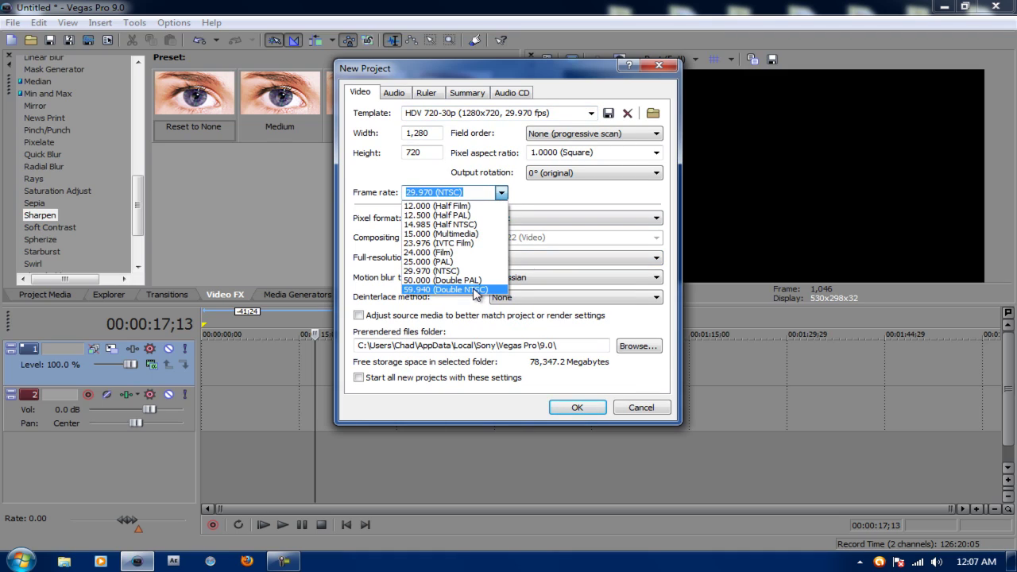
left_click(475, 291)
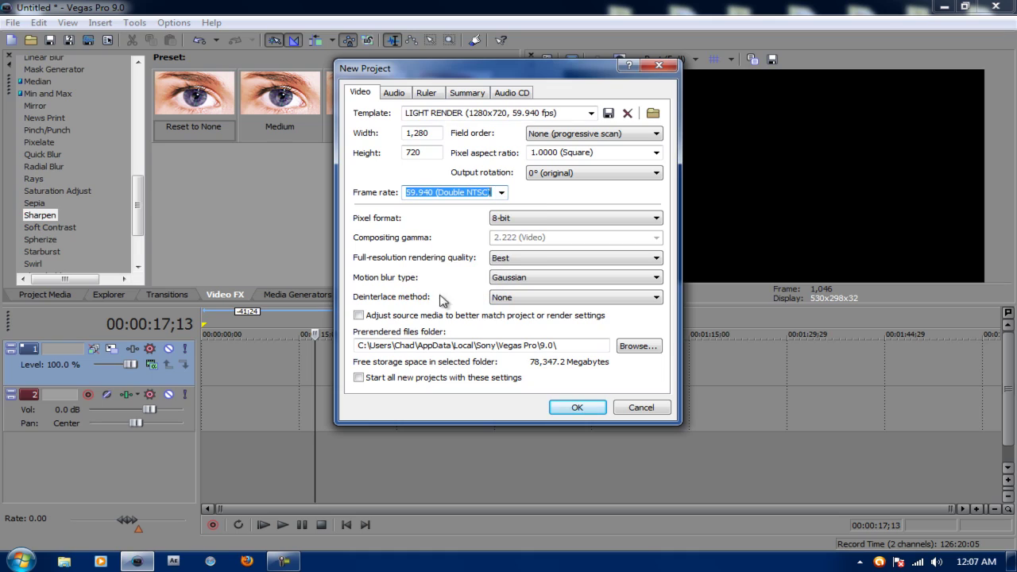
left_click(514, 300)
left_click(516, 314)
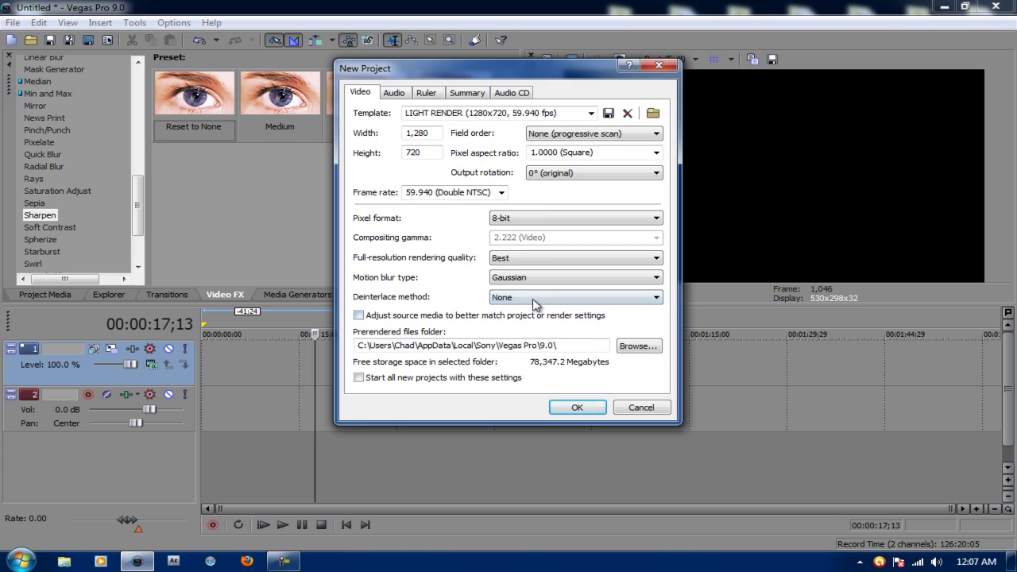
left_click(538, 299)
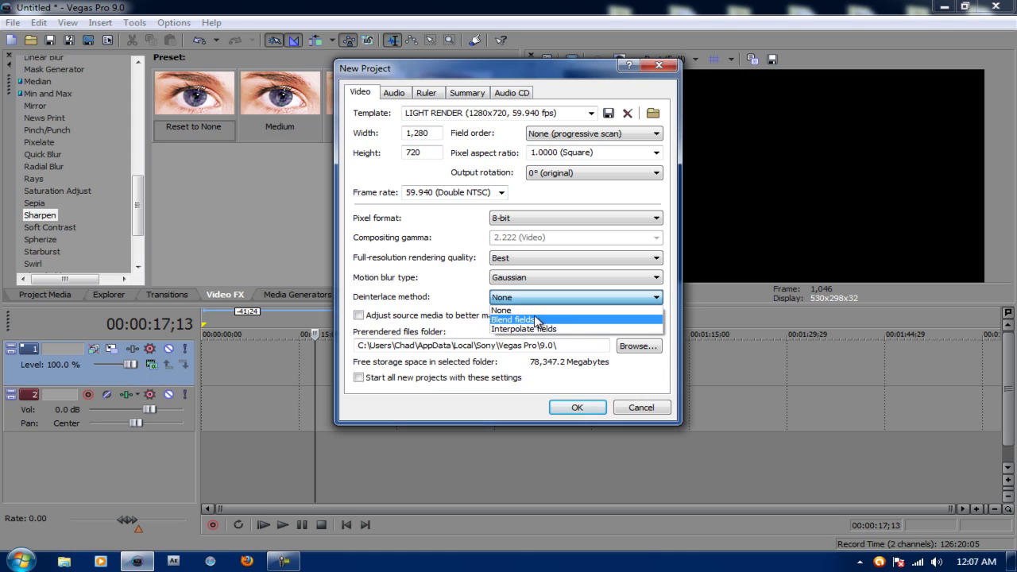
left_click(538, 311)
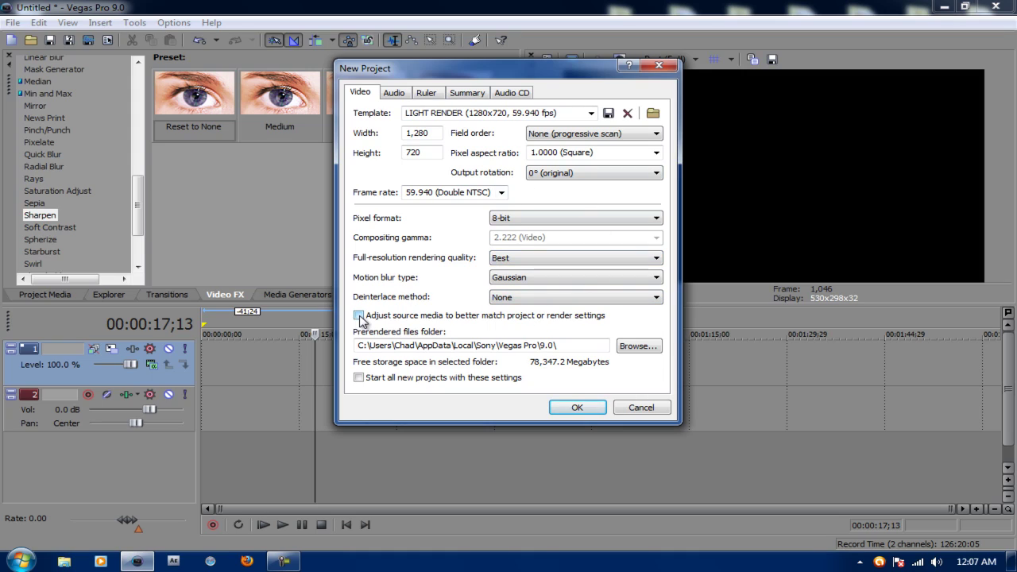
left_click(358, 379)
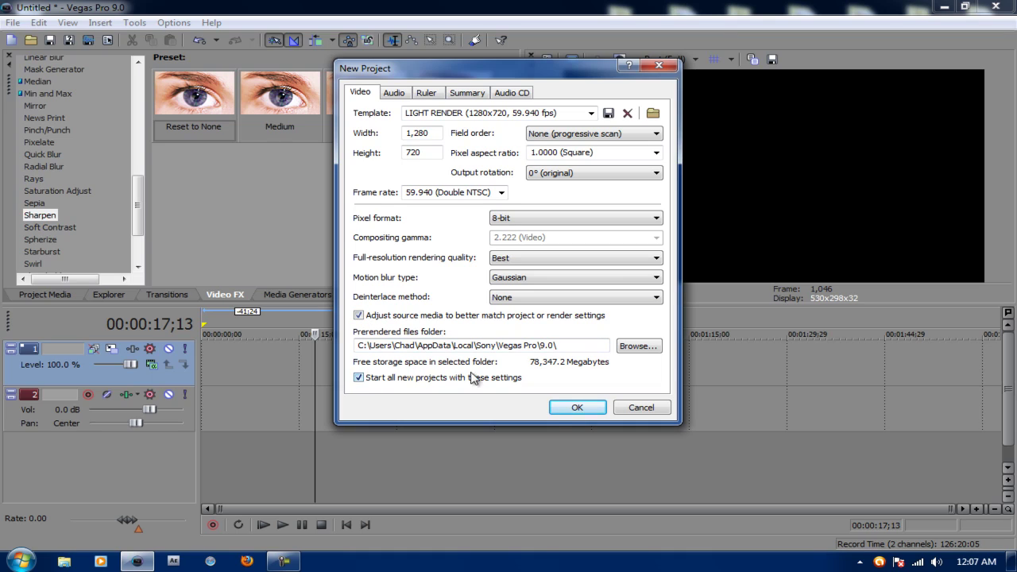
left_click(577, 408)
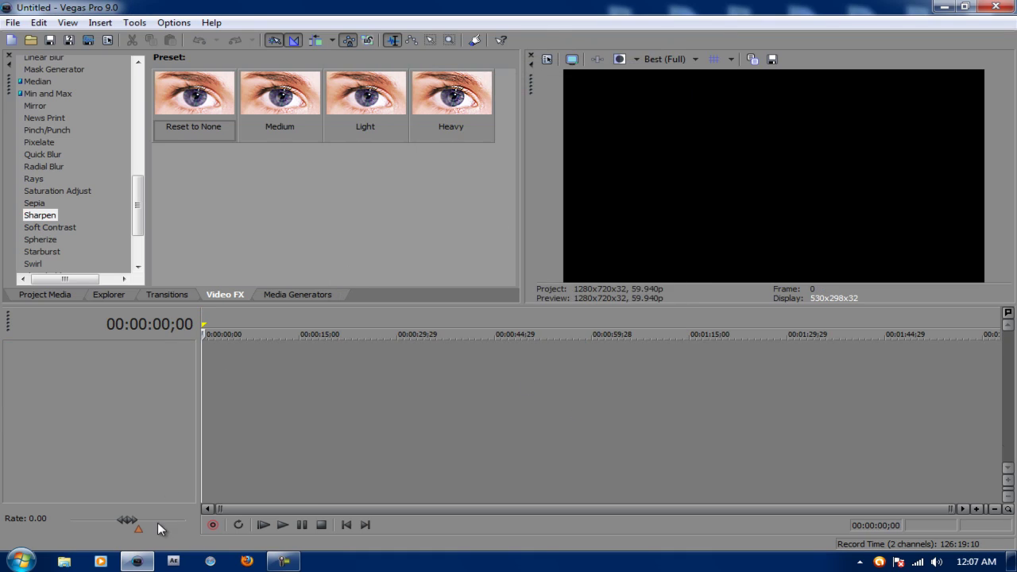
- Drag the HD PVR capture 2011_3_18_23_21_19 onto the Vegas timeline
left_click(147, 562)
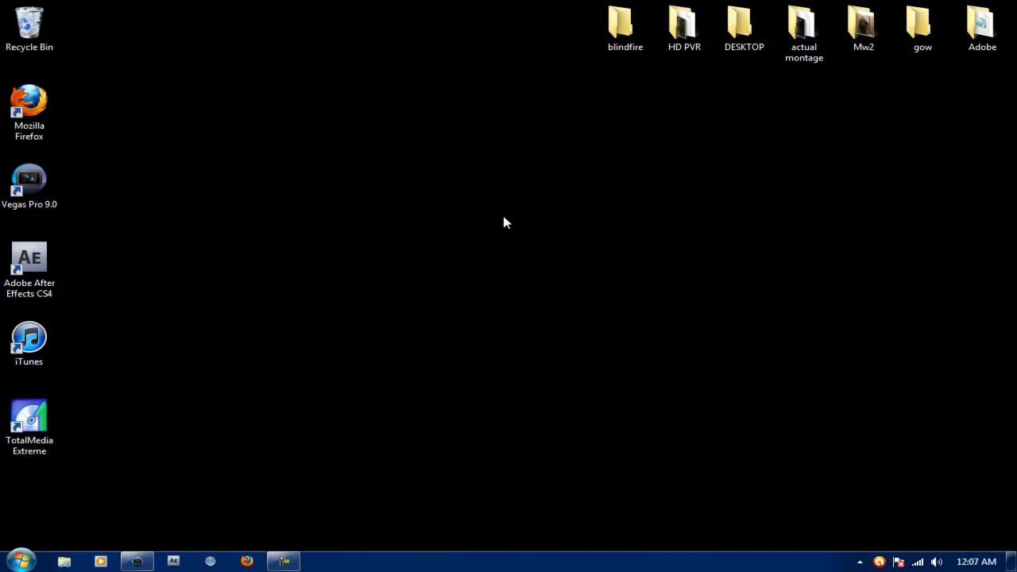
double_click(682, 26)
left_click_drag(420, 184, 205, 370)
left_click(331, 363)
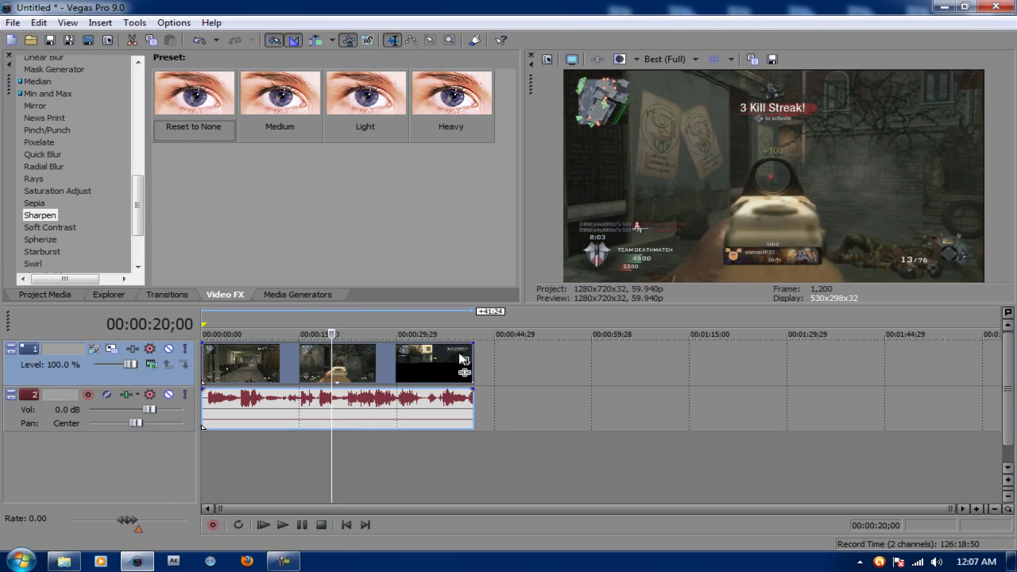
- Apply the HD PVR Pan/Crop preset (1,260 x 708.8) to the gameplay clip
left_click(465, 362)
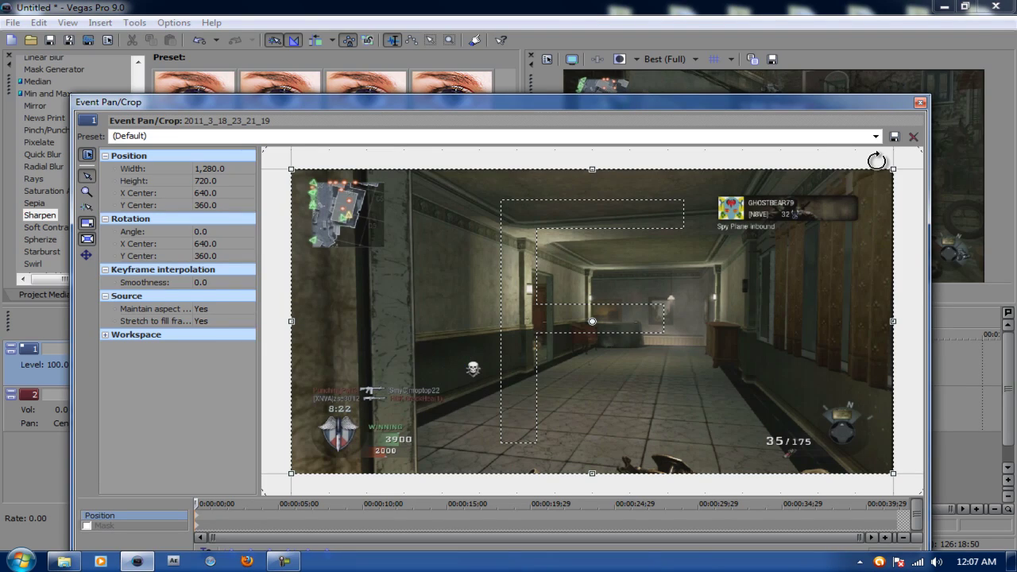
left_click_drag(893, 165, 890, 170)
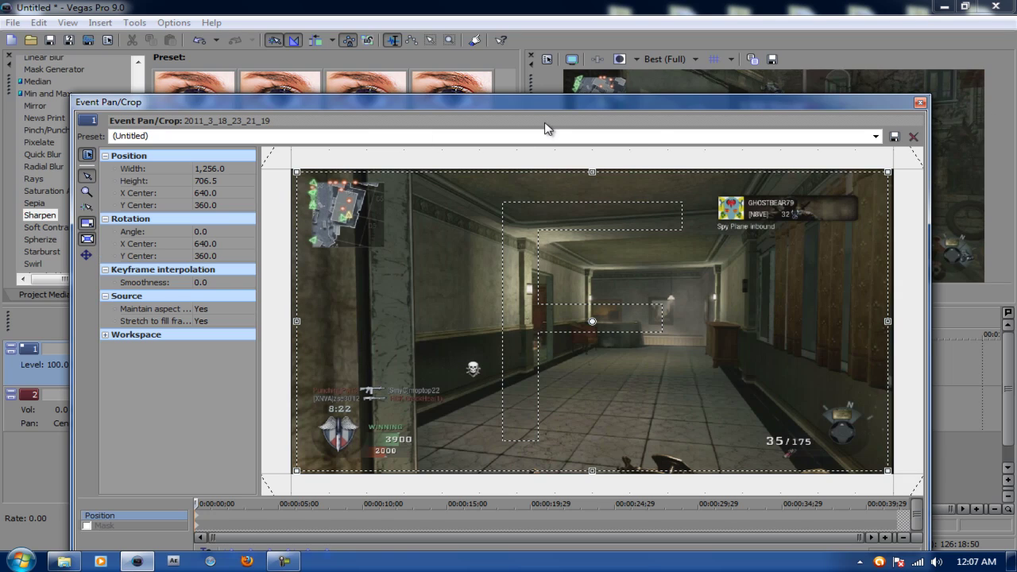
left_click(875, 135)
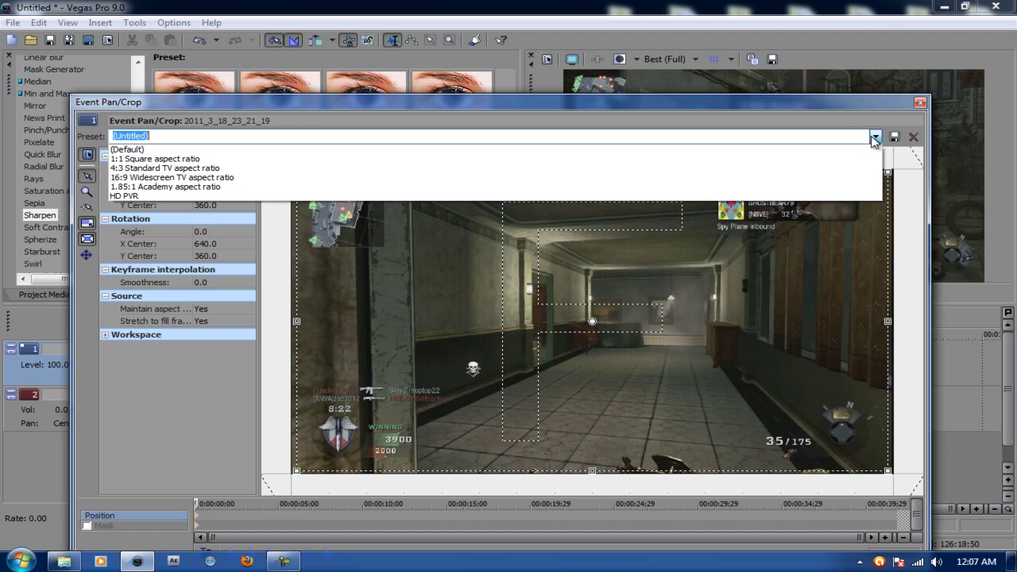
left_click(850, 194)
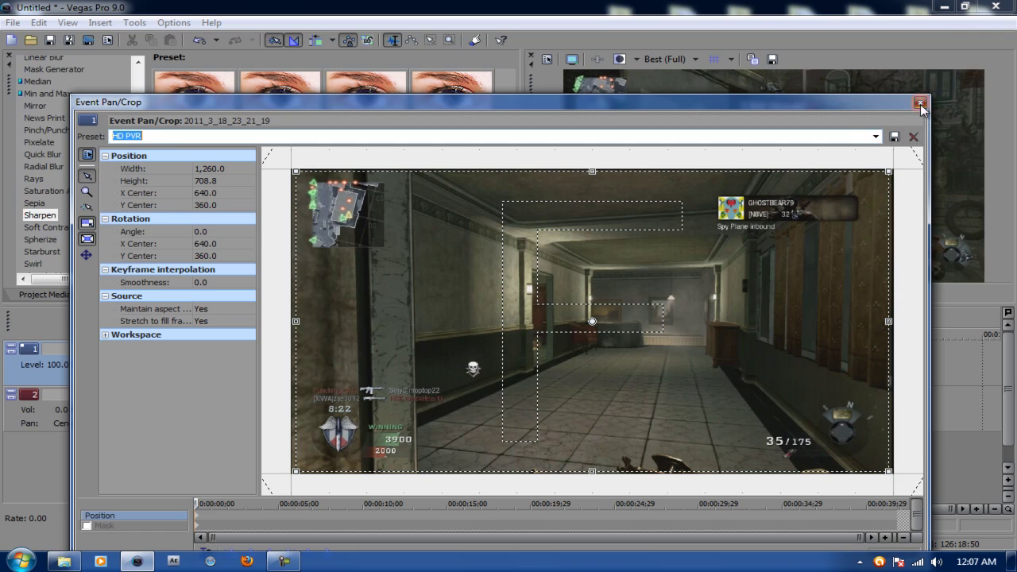
left_click(920, 103)
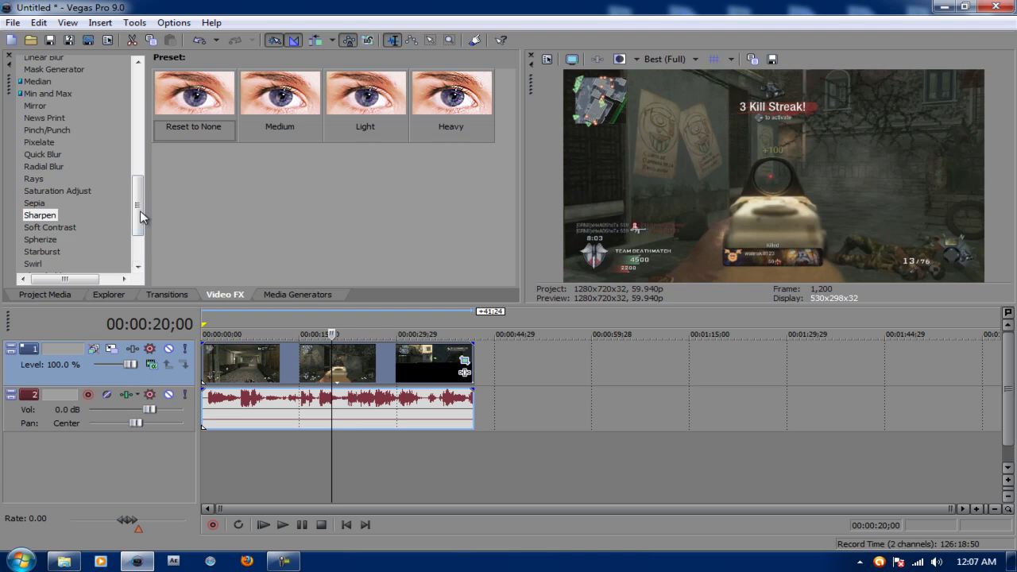
- Add a Reset to None Color Curves effect and drag its curve into an S-shape
scroll(77, 144, "up", 8)
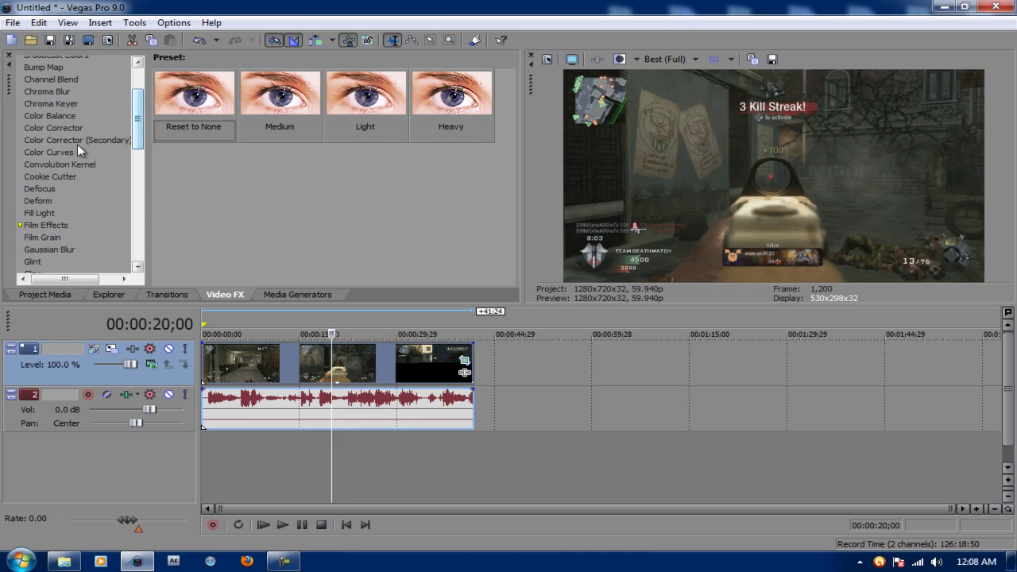
left_click(49, 152)
left_click_drag(207, 110, 216, 129)
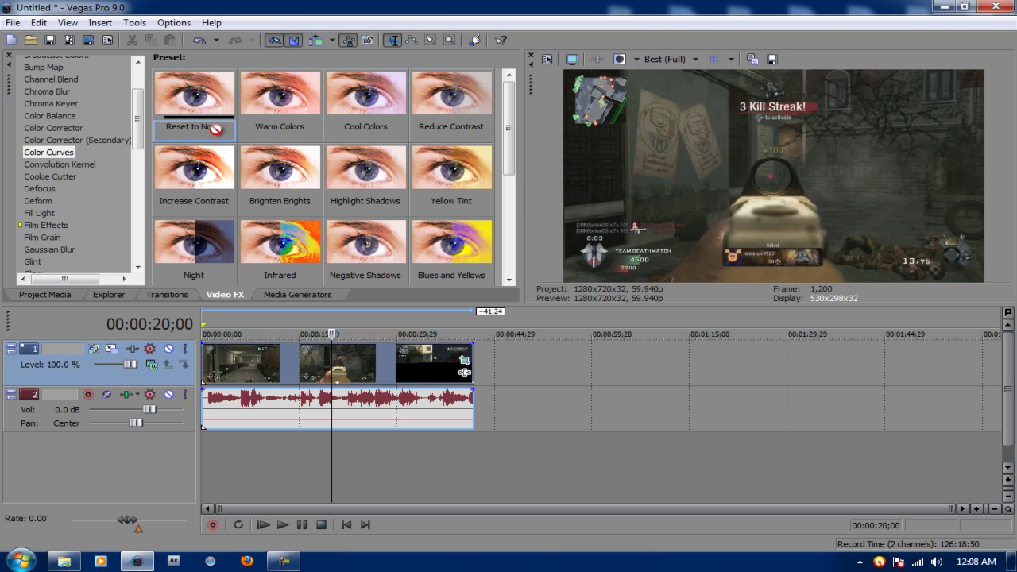
left_click_drag(286, 319, 300, 359)
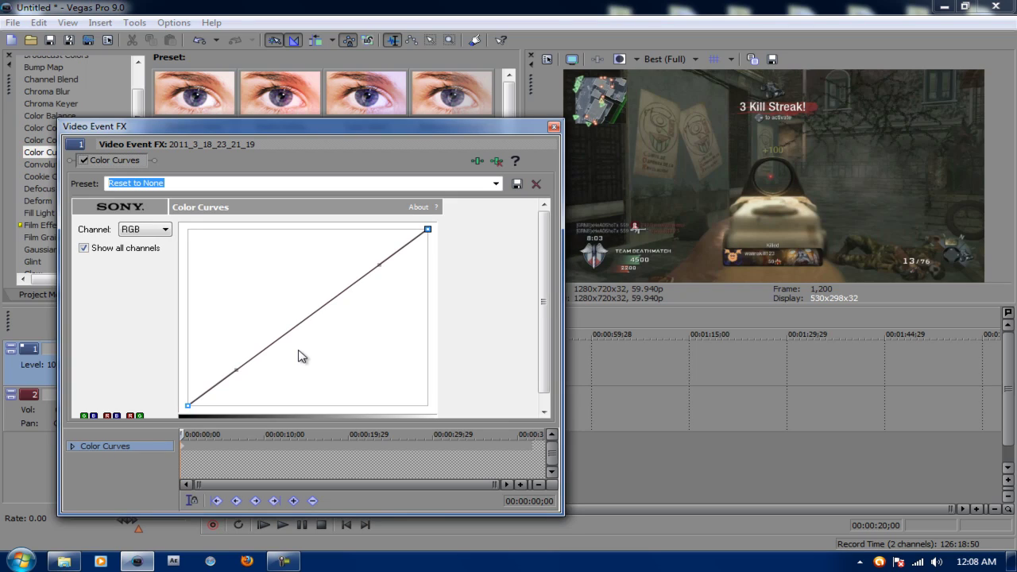
left_click_drag(379, 263, 373, 242)
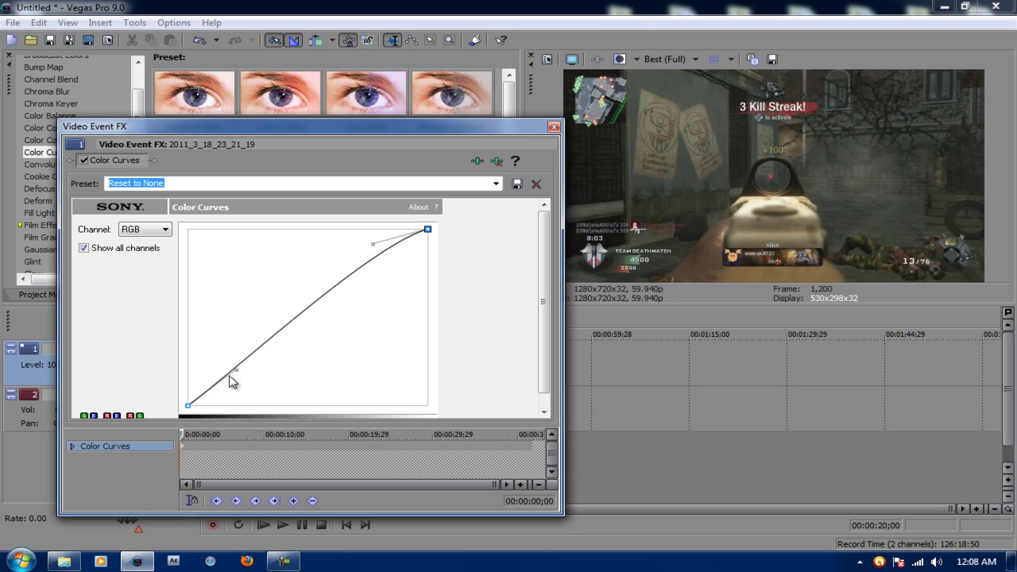
left_click_drag(236, 373, 240, 387)
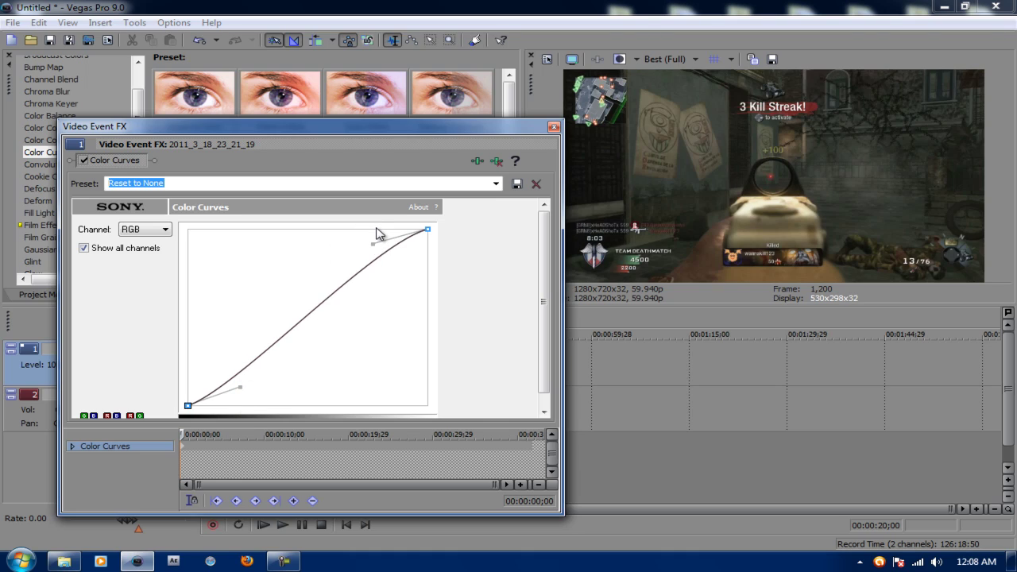
left_click(555, 127)
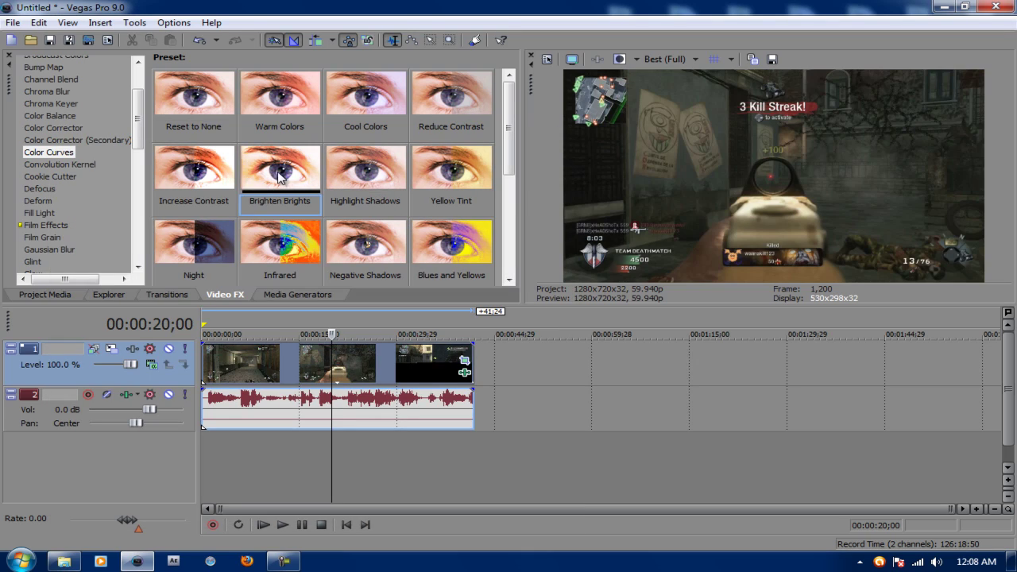
- Add the Brighten Brights Color Curves preset and a Reset to None Sharpen effect
left_click_drag(279, 181, 296, 360)
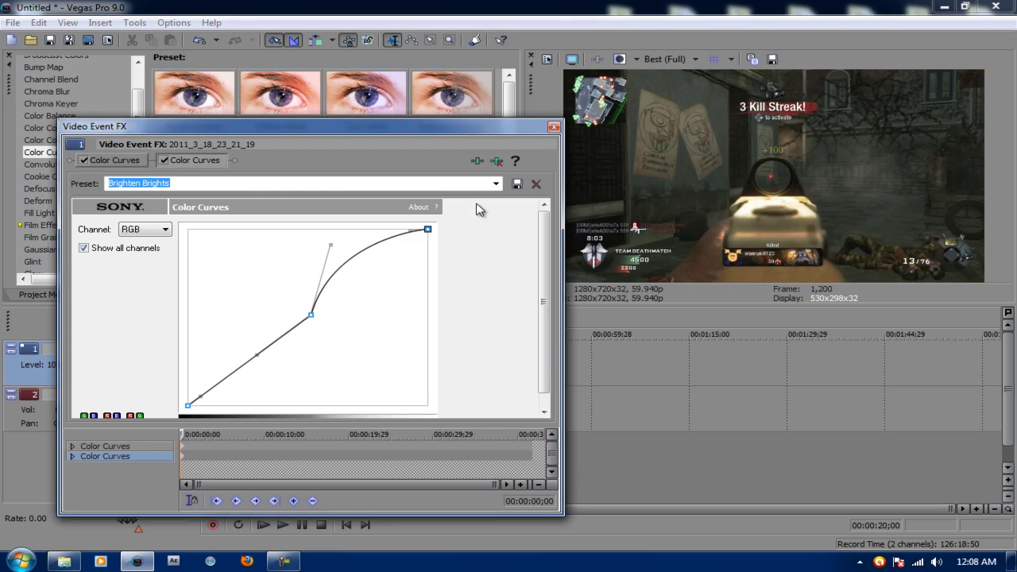
left_click(554, 127)
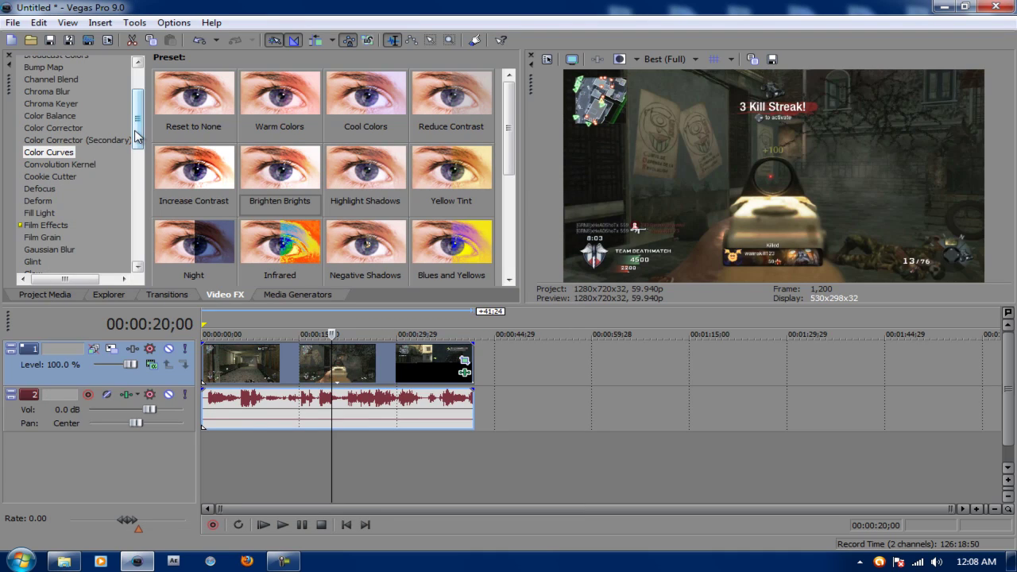
left_click_drag(139, 133, 125, 219)
left_click(51, 206)
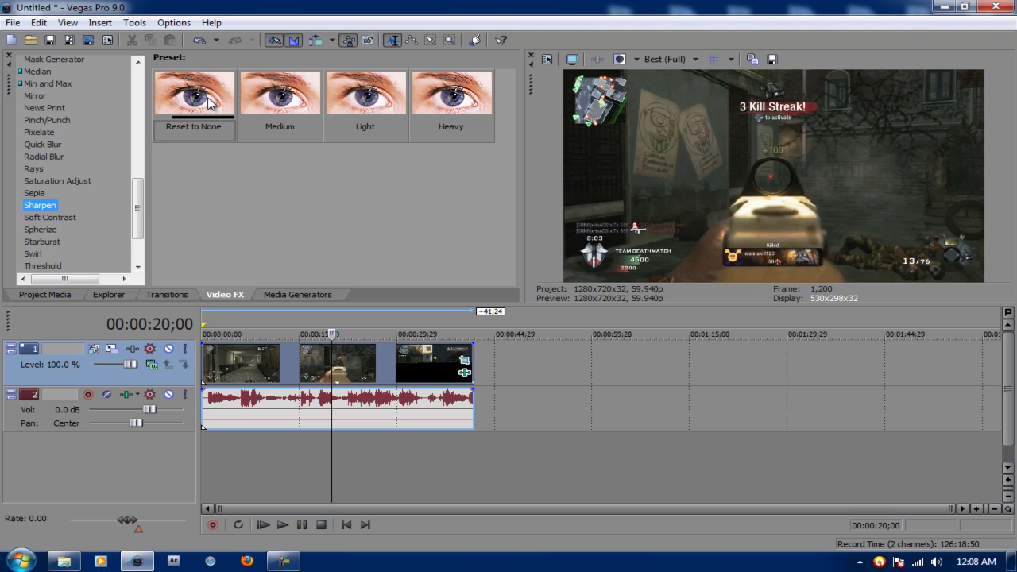
left_click_drag(210, 102, 279, 355)
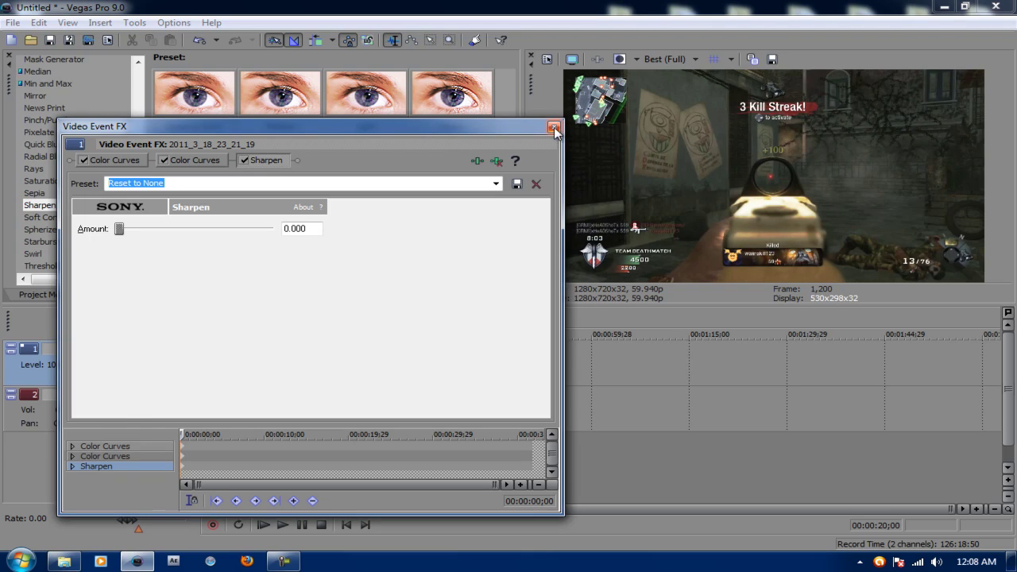
left_click(554, 127)
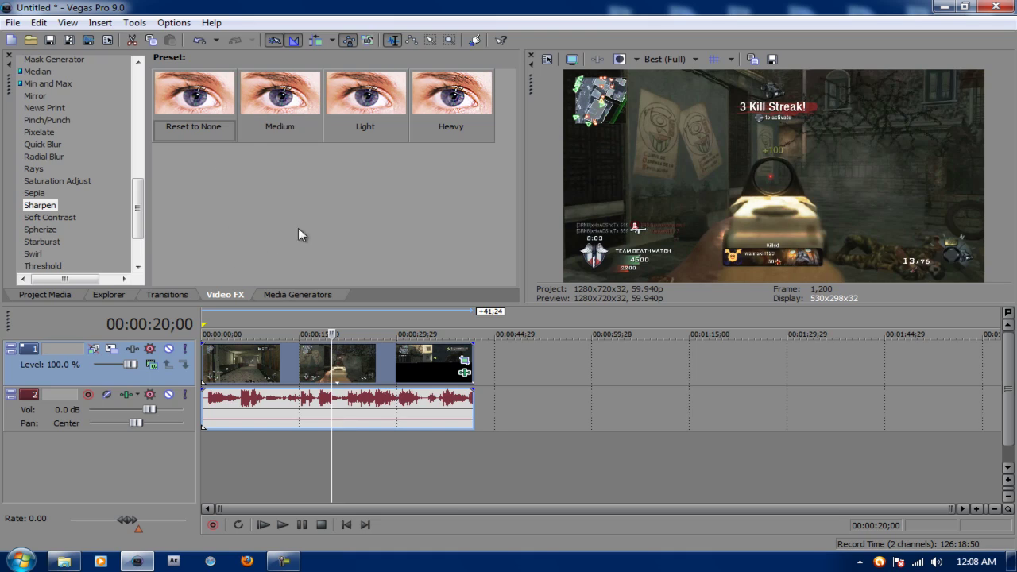
- Render as MainConcept AVC/AAC (*.mp4) with Default Template and open Custom settings
left_click(12, 24)
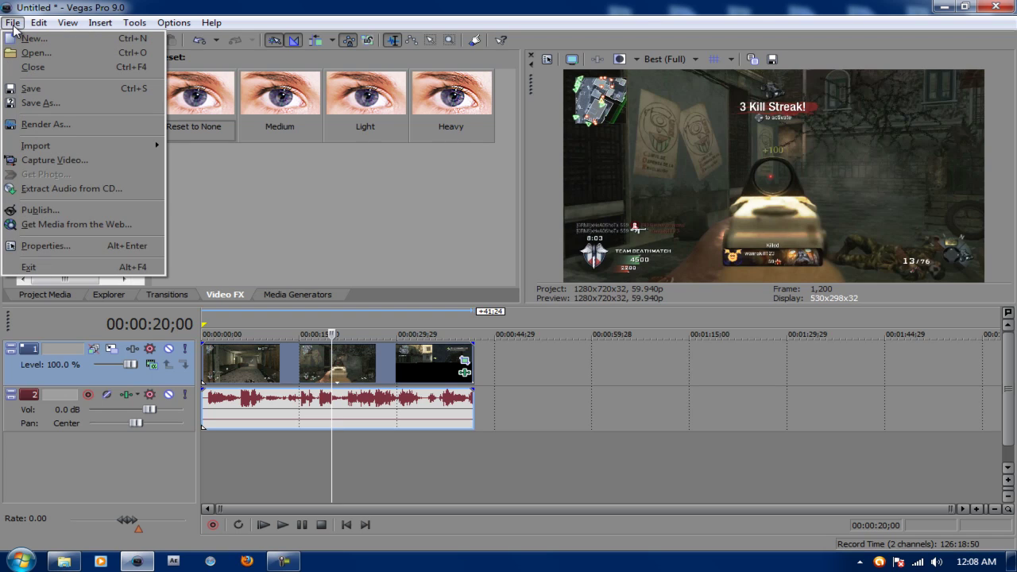
left_click(53, 124)
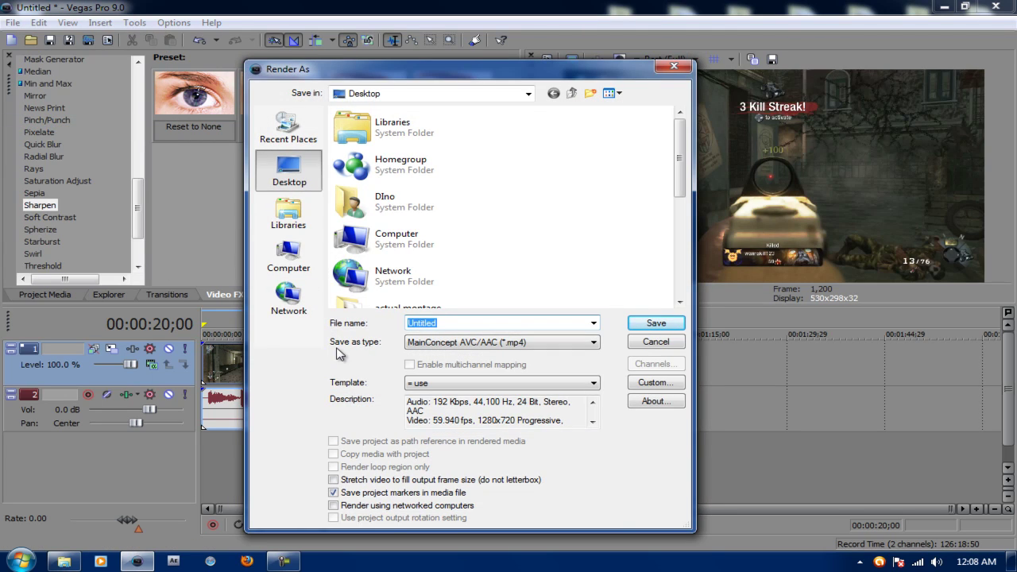
left_click(572, 342)
key("Escape")
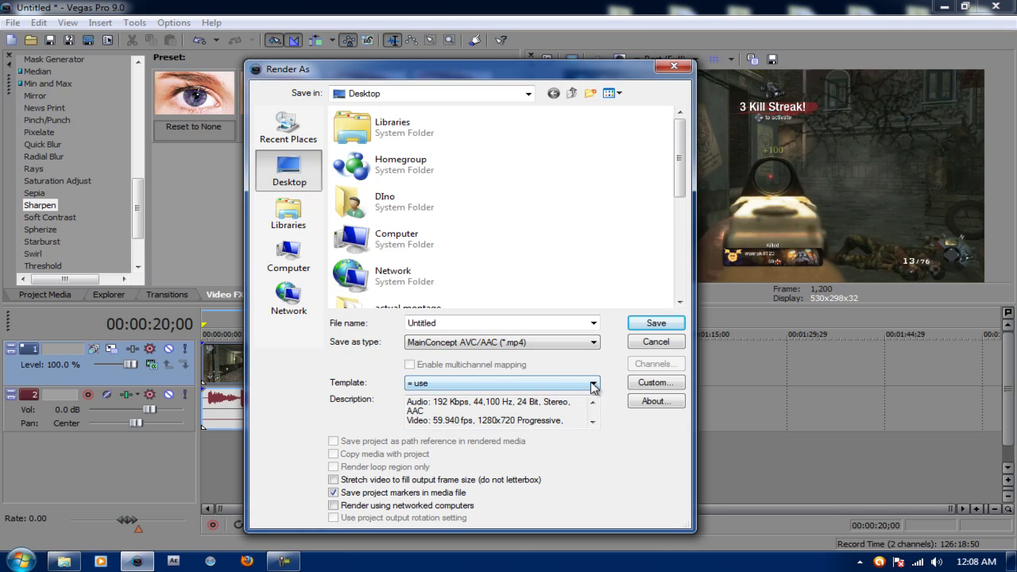
left_click(593, 385)
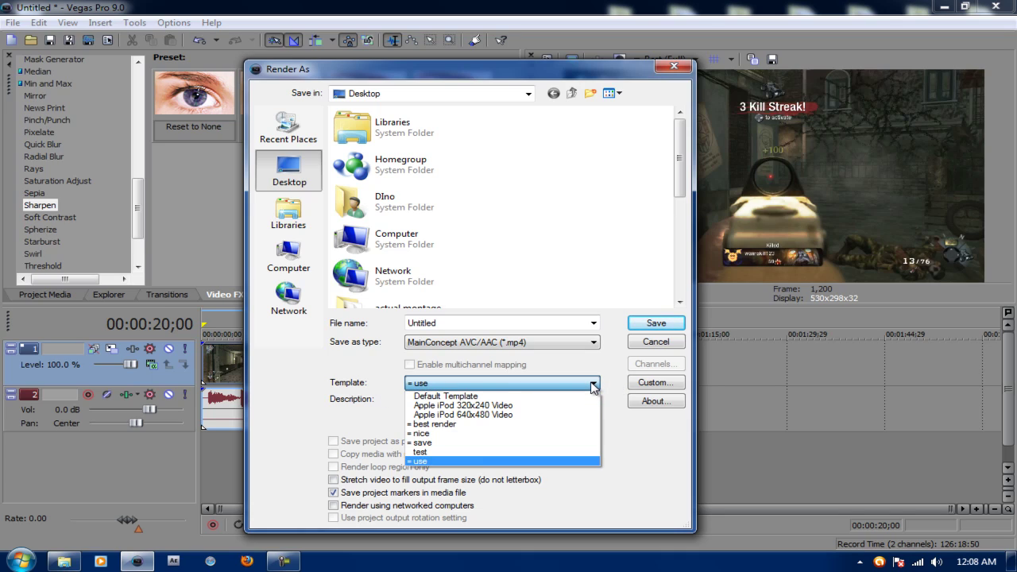
left_click(528, 395)
left_click(639, 383)
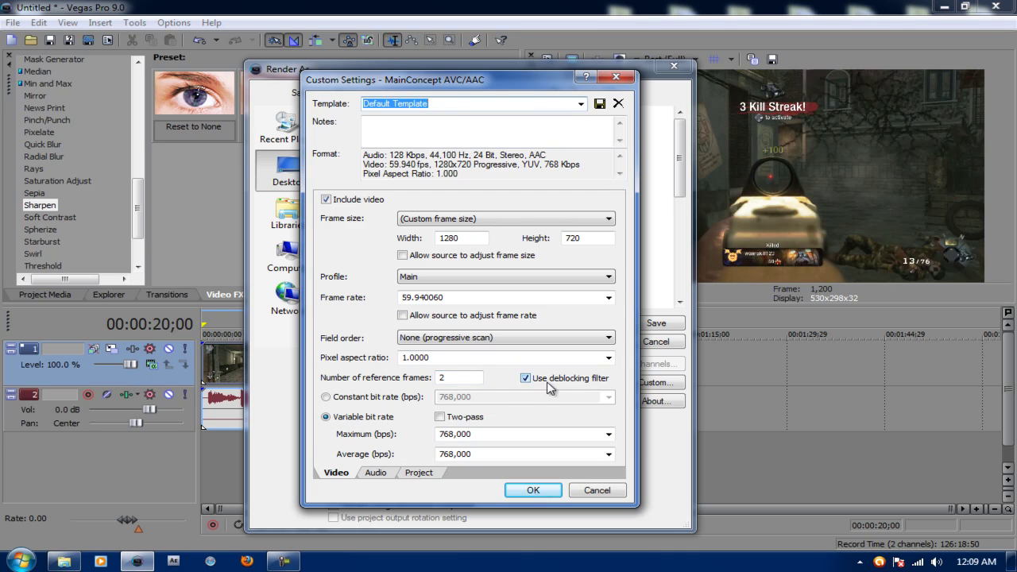
- Switch the MP4 video to constant bit rate and pick 14,000,000 bps
left_click(327, 397)
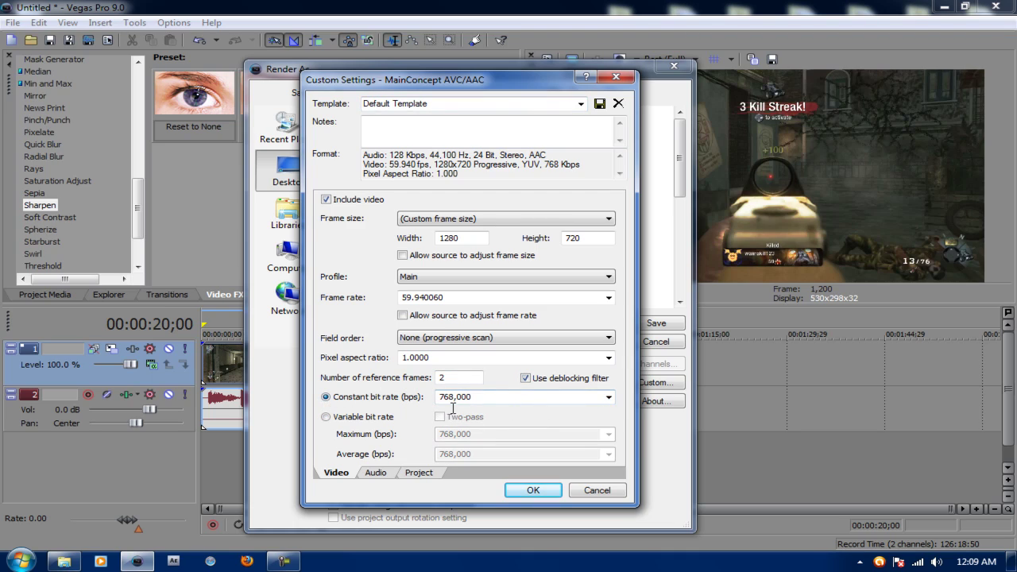
left_click(609, 400)
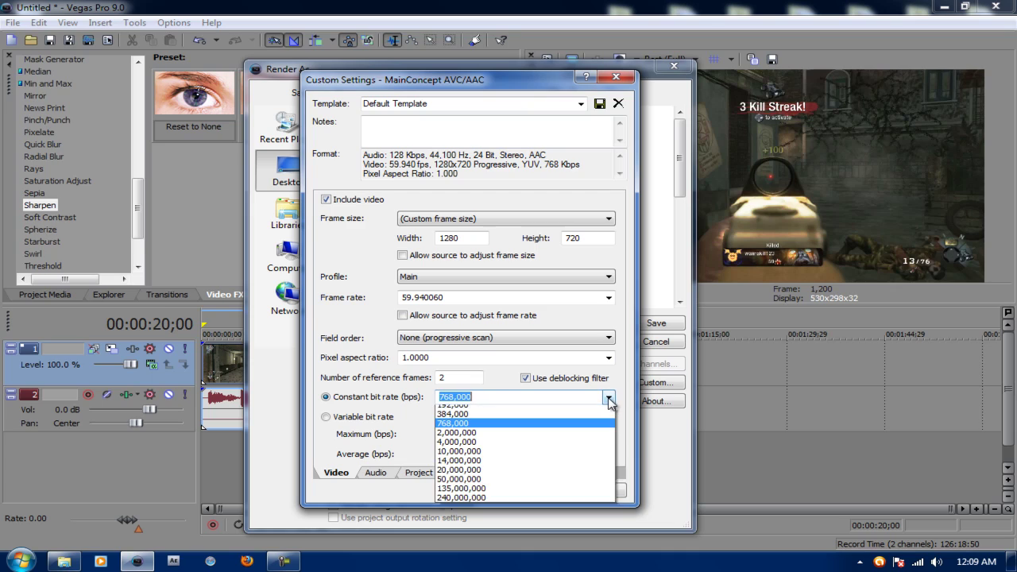
left_click(580, 475)
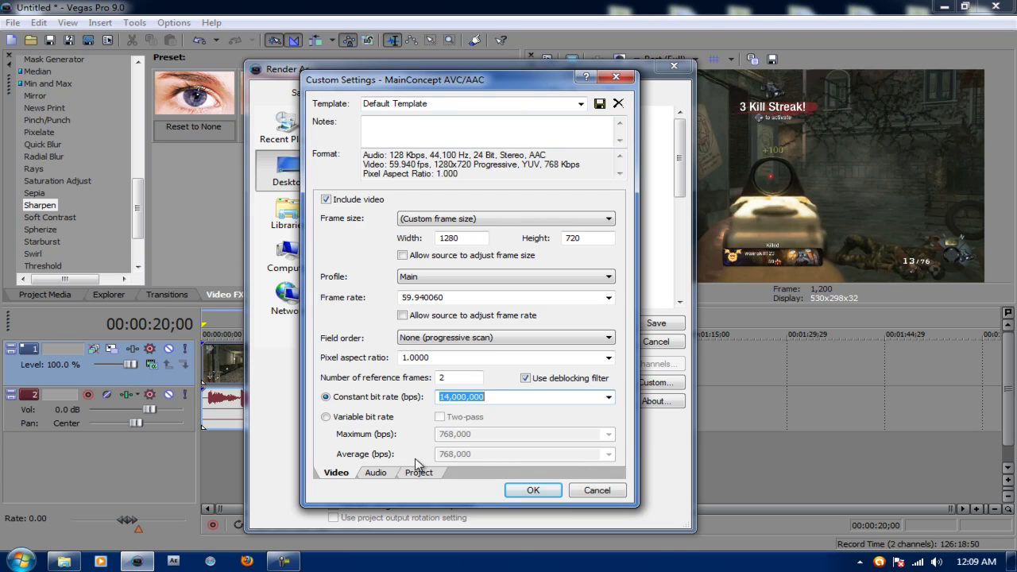
left_click(377, 473)
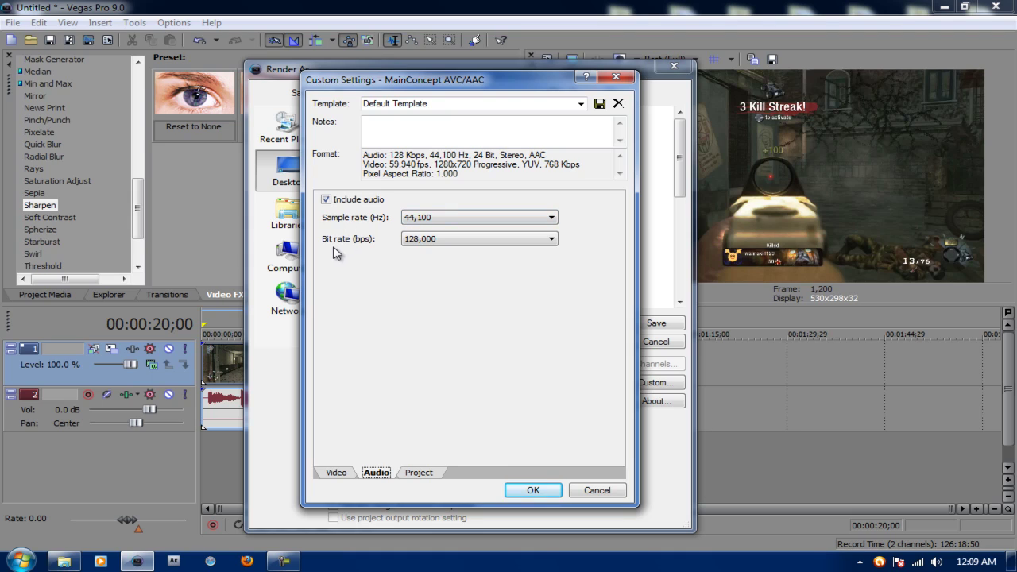
- Choose 192,000 bps for audio and Best for the project's video rendering quality
left_click(482, 240)
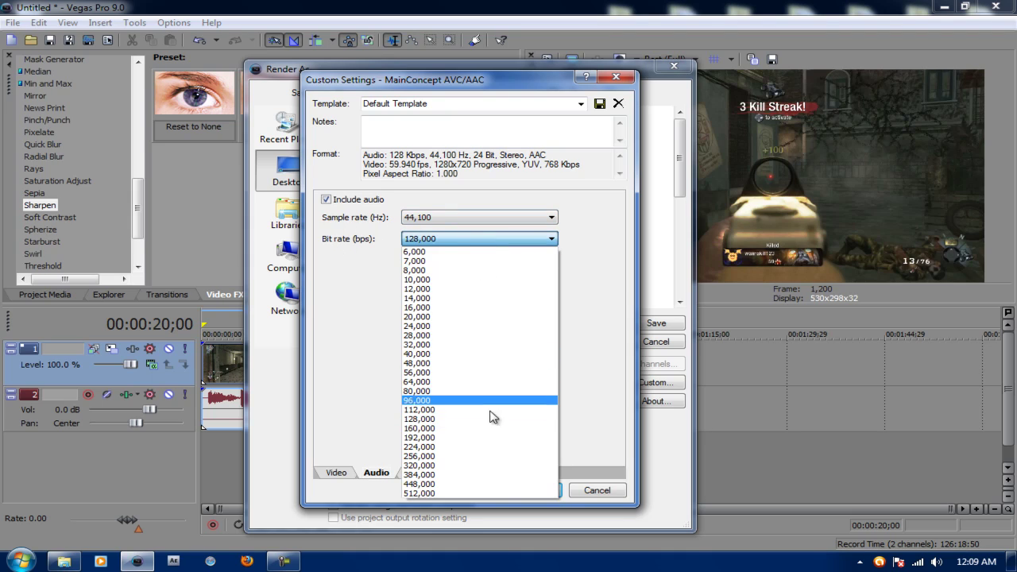
left_click(482, 438)
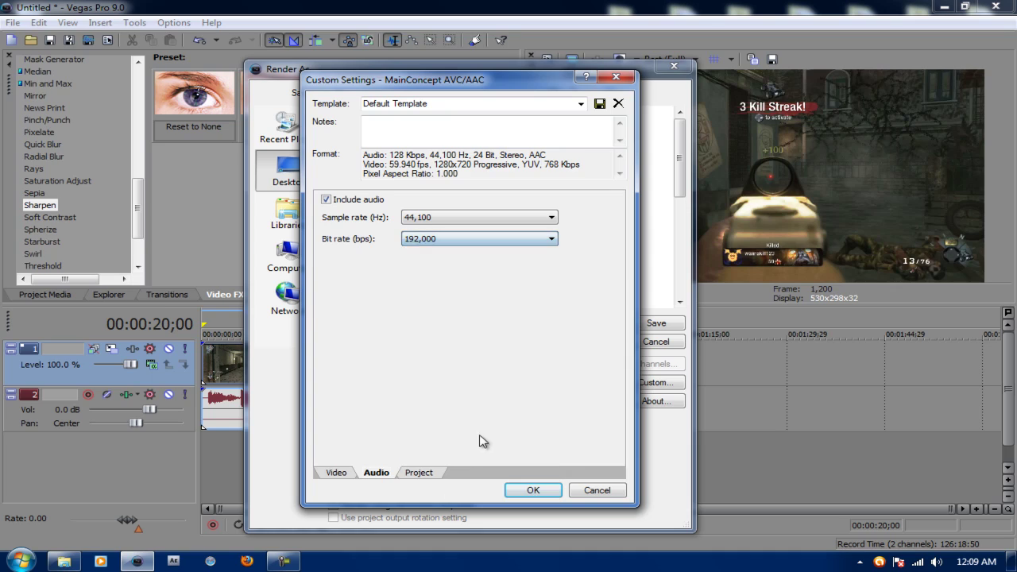
left_click(419, 473)
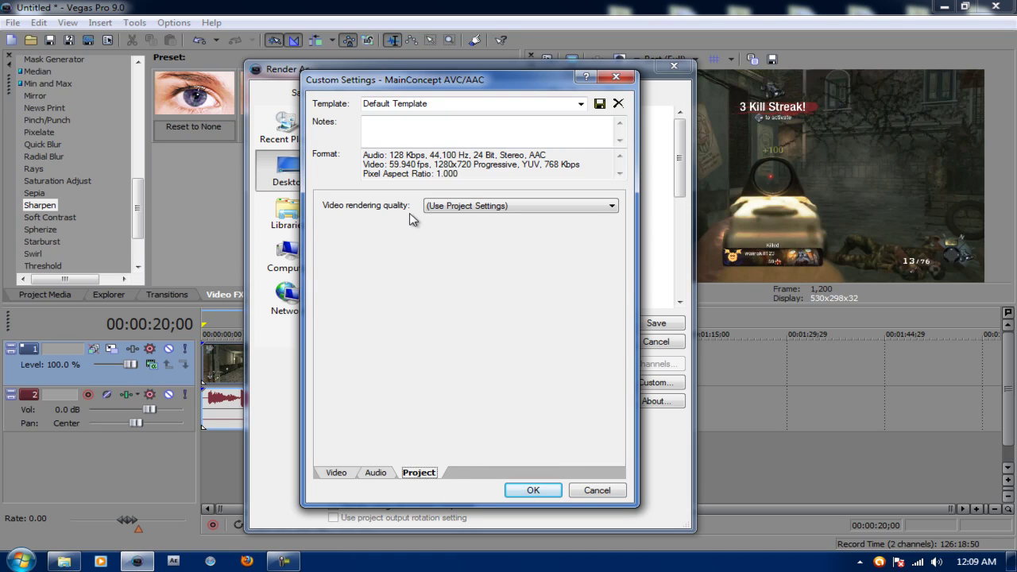
left_click(502, 207)
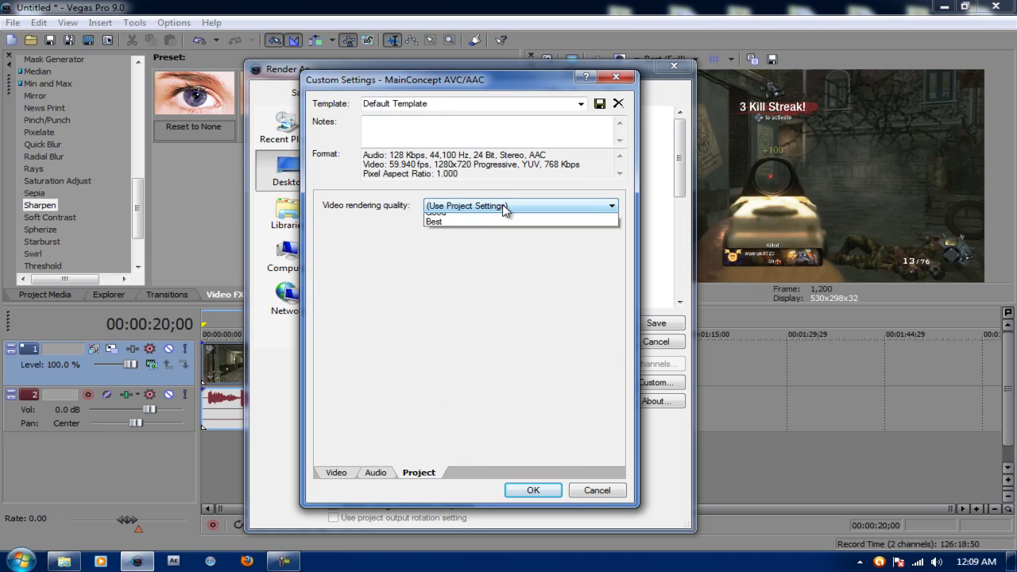
left_click(499, 256)
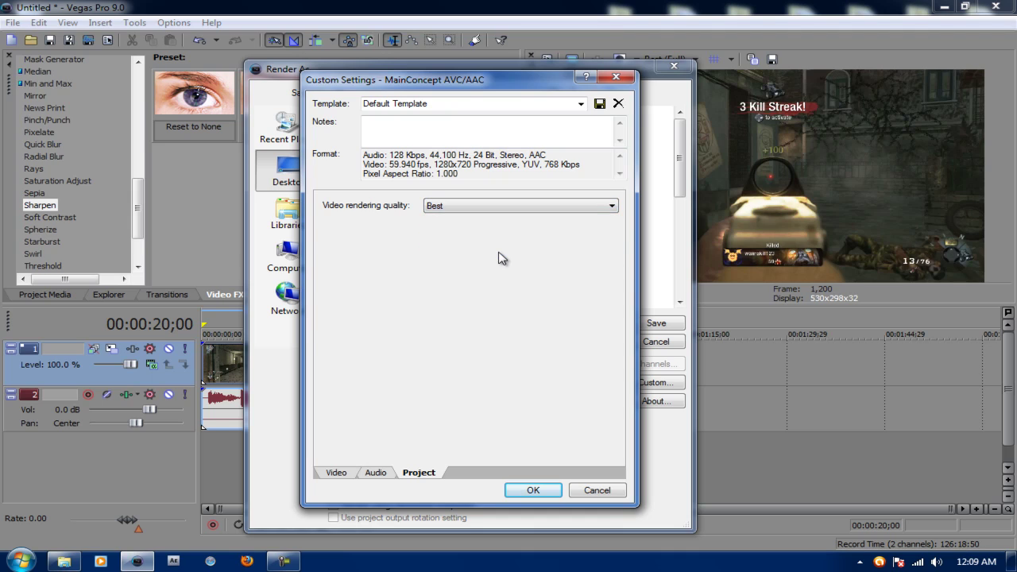